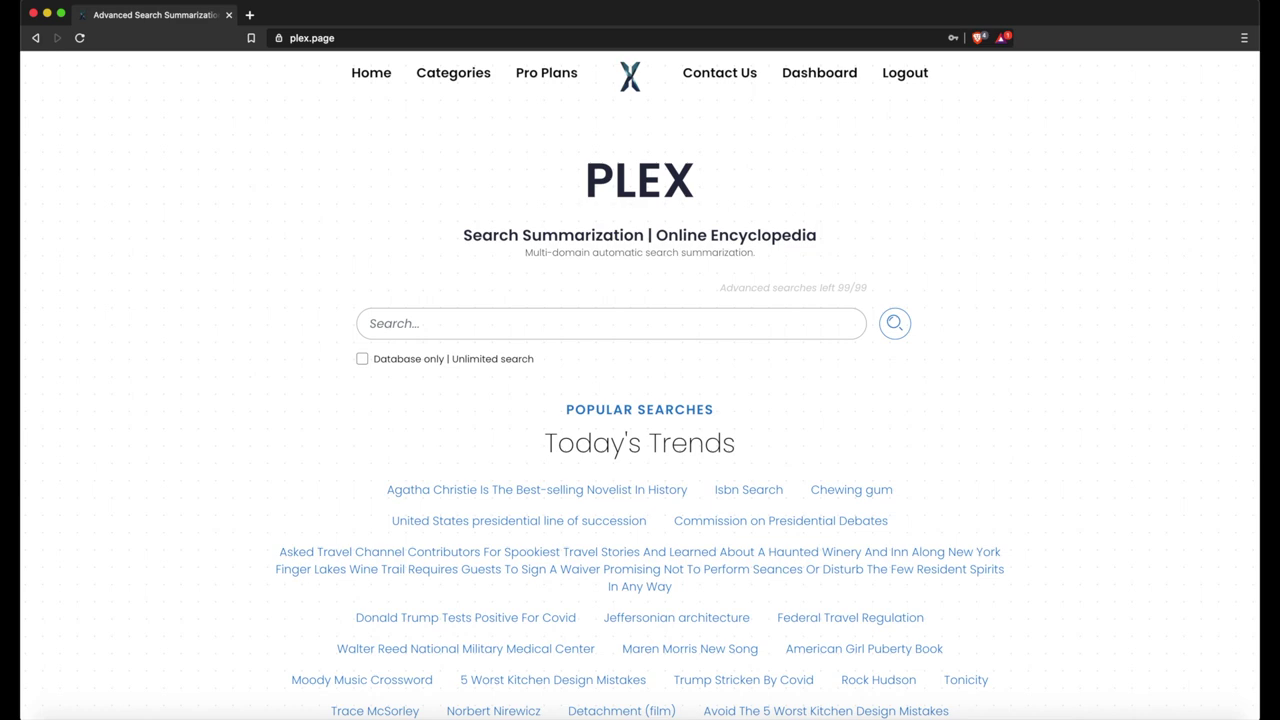
# Step: Go from the Dashboard to Custom Search and focus the New Search word field
pyautogui.click(825, 75)
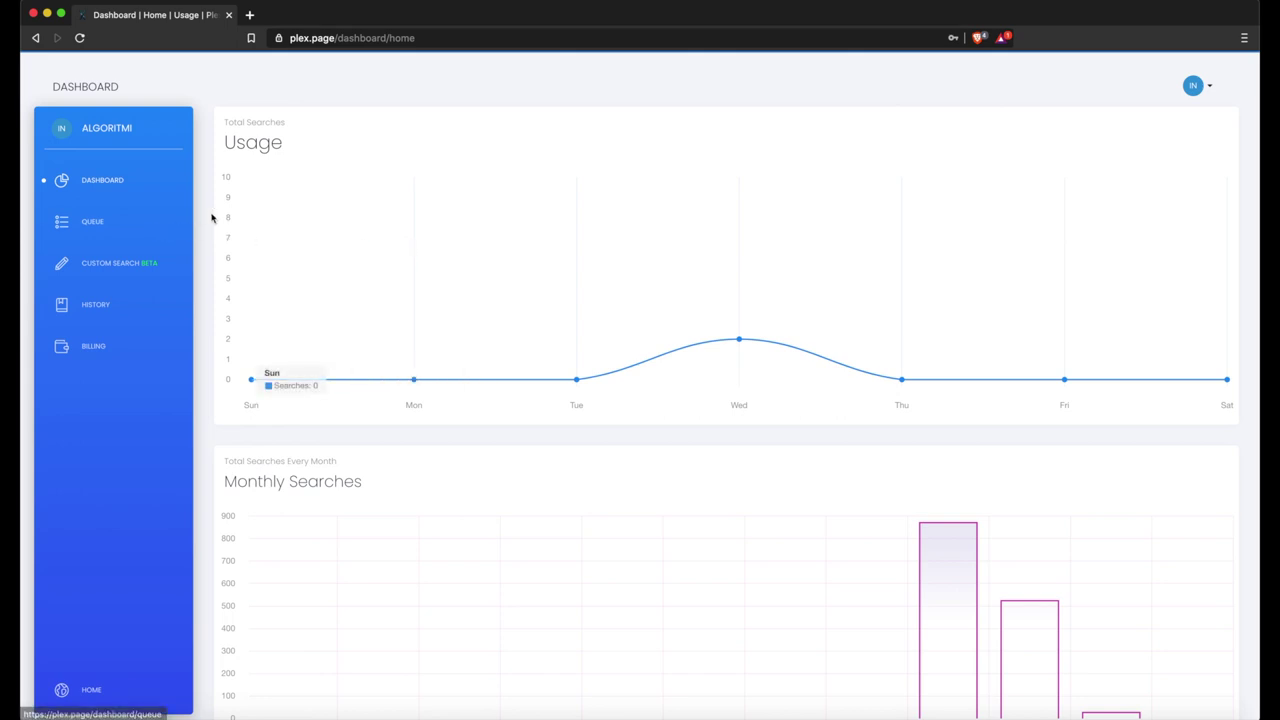
pyautogui.click(92, 268)
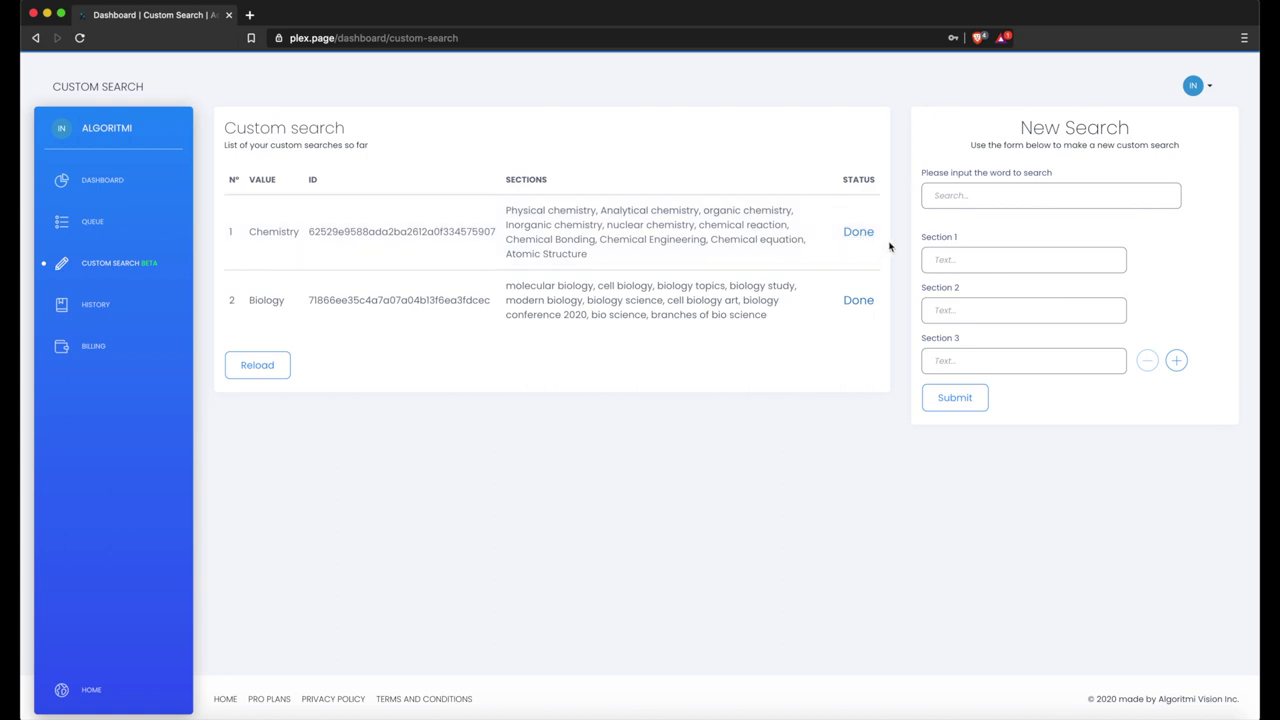
pyautogui.click(992, 197)
# Step: Enter 'Nike' as the search word and 'the starting point' as Section 1
pyautogui.write('Nike')
pyautogui.write('the star')
pyautogui.write('ting point')
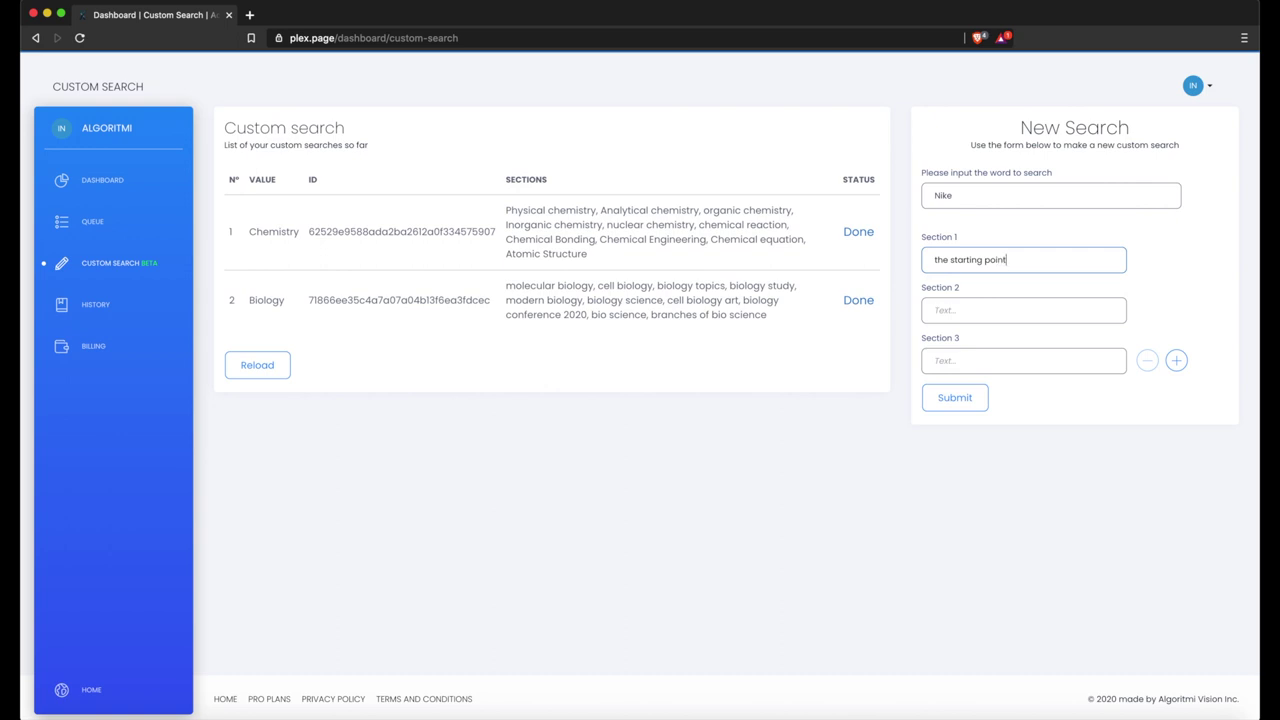
# Step: Fill Section 2 with 'price compared with Adidas' and Section 3 with 'latest soccer shoes'
pyautogui.click(1103, 313)
pyautogui.write('price compared with Adidas')
pyautogui.click(1096, 362)
pyautogui.write('latest soccer shoes')
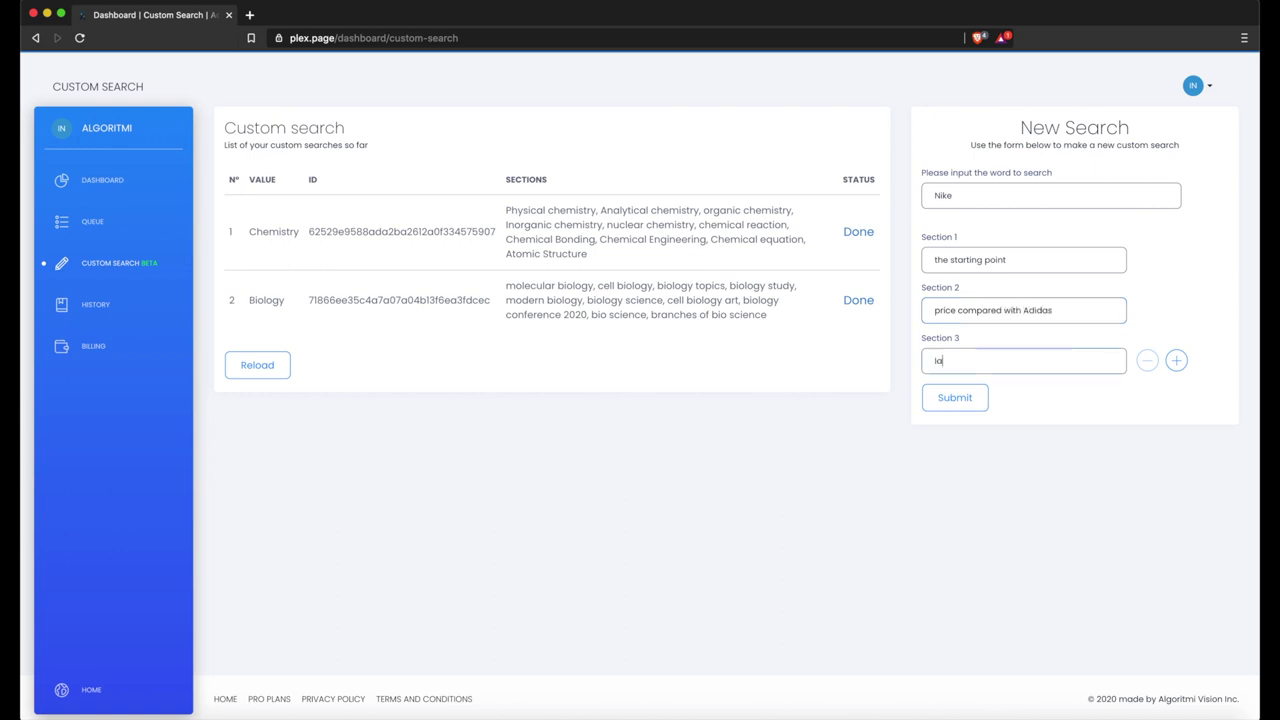
# Step: Add Sections 4–7: 'logo meaning', 'quality review by experts', 'how to determine fakes', 'net worth'
pyautogui.click(1176, 360)
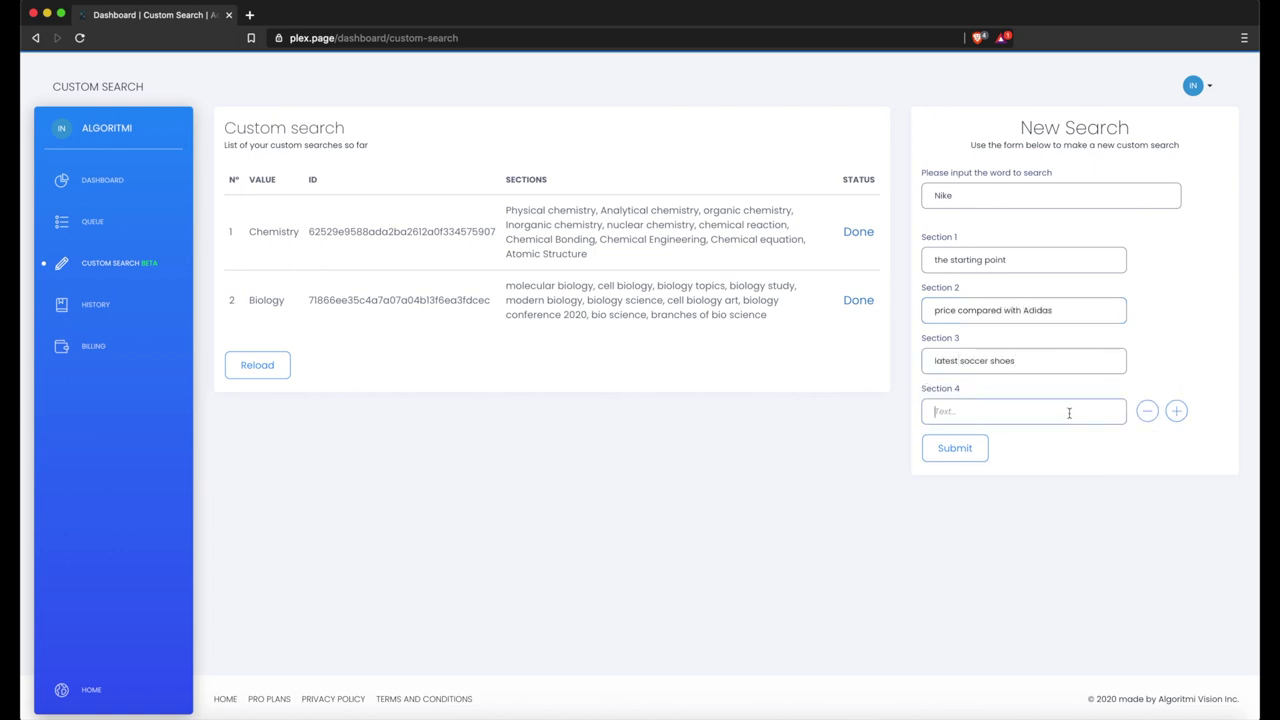
pyautogui.write('logo meaning')
pyautogui.click(1176, 411)
pyautogui.write('quality review by experts')
pyautogui.click(1176, 461)
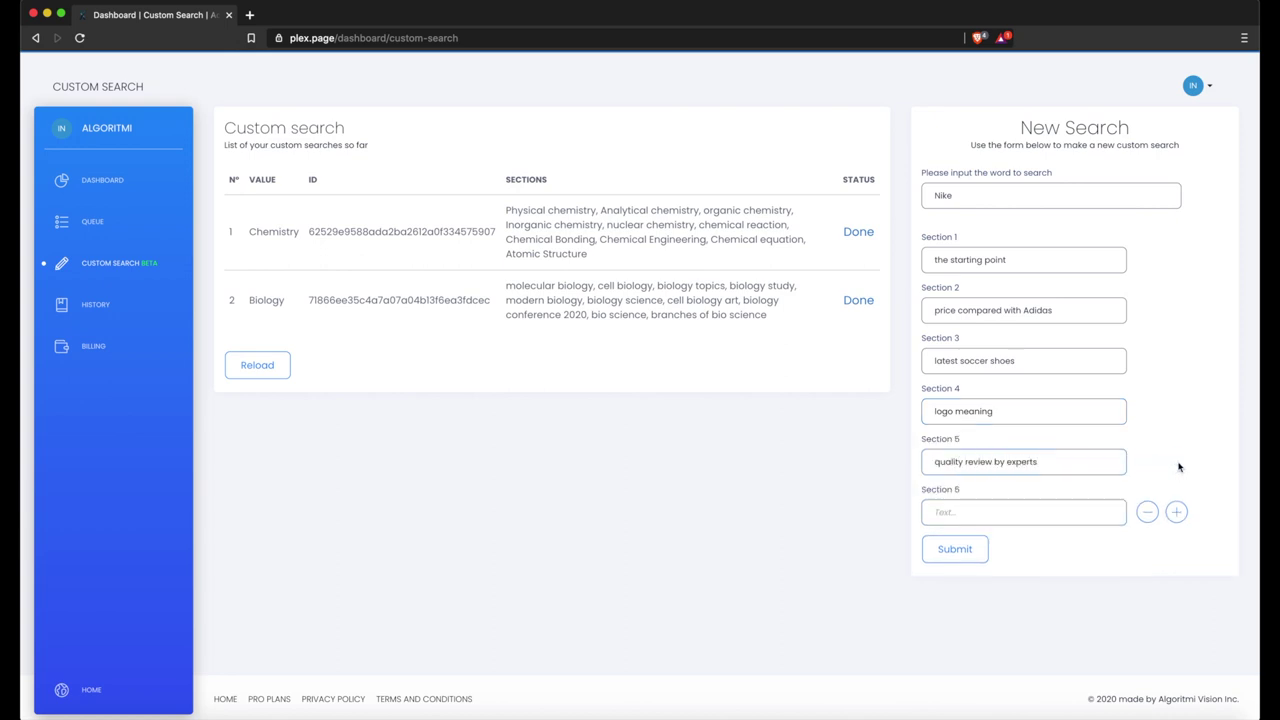
pyautogui.write('how to determine fakes')
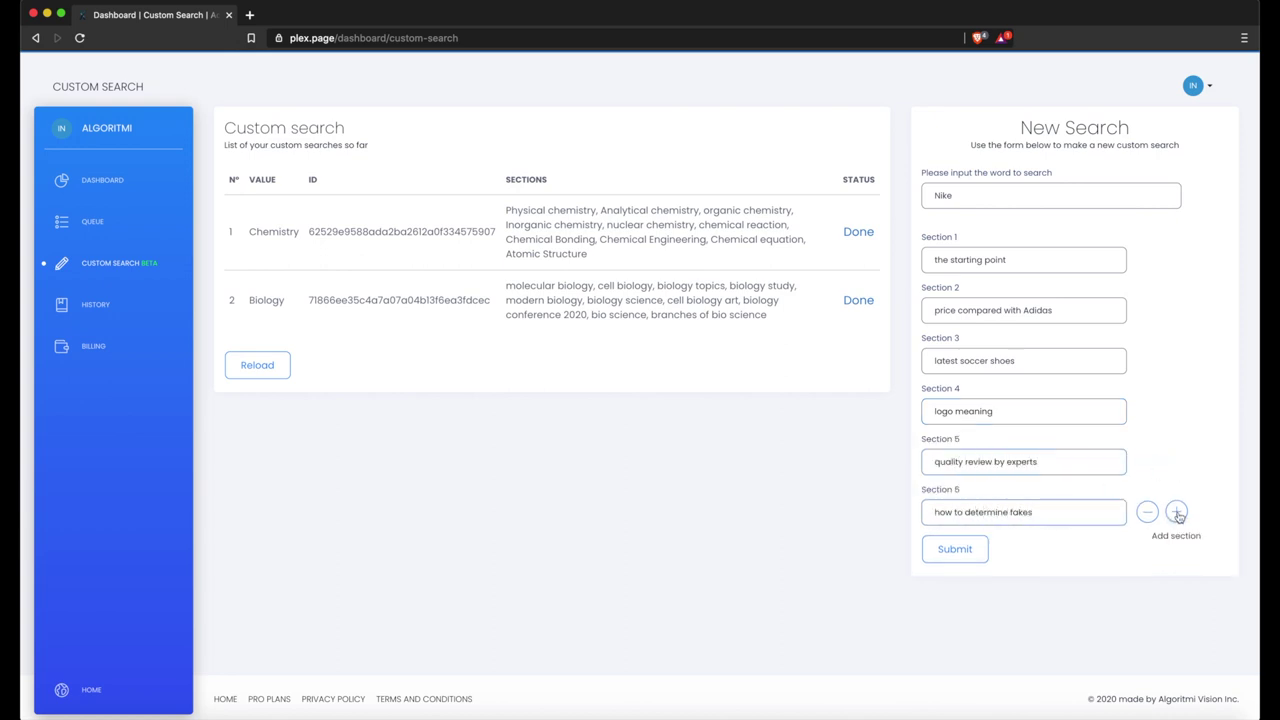
pyautogui.click(1177, 513)
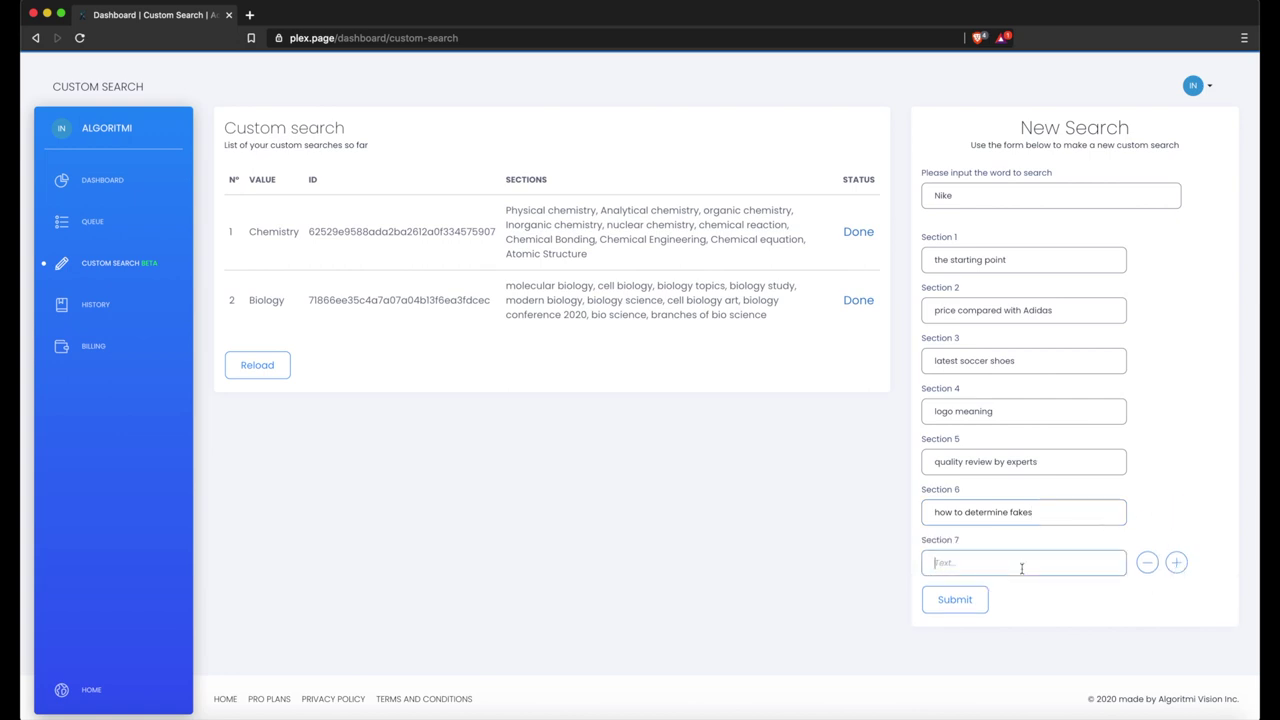
pyautogui.write('net worth')
# Step: Submit and confirm the Nike custom search, then open its finished summary page
pyautogui.click(974, 602)
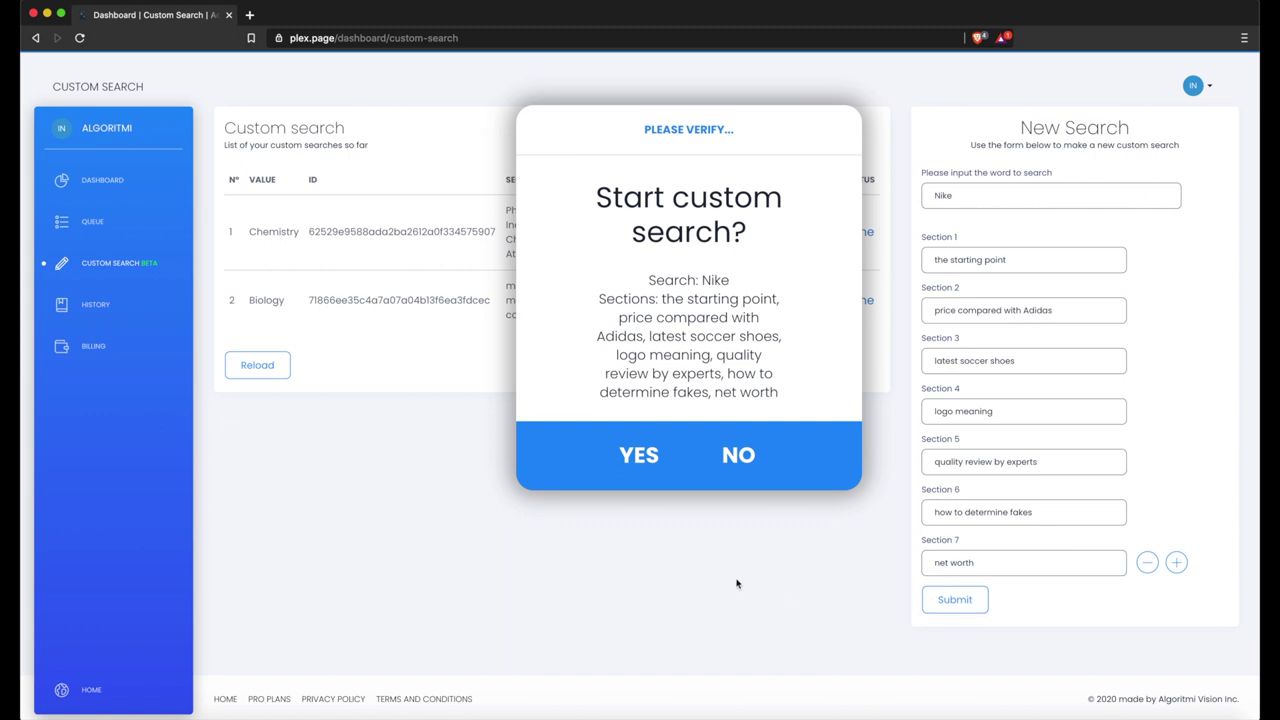
pyautogui.click(632, 466)
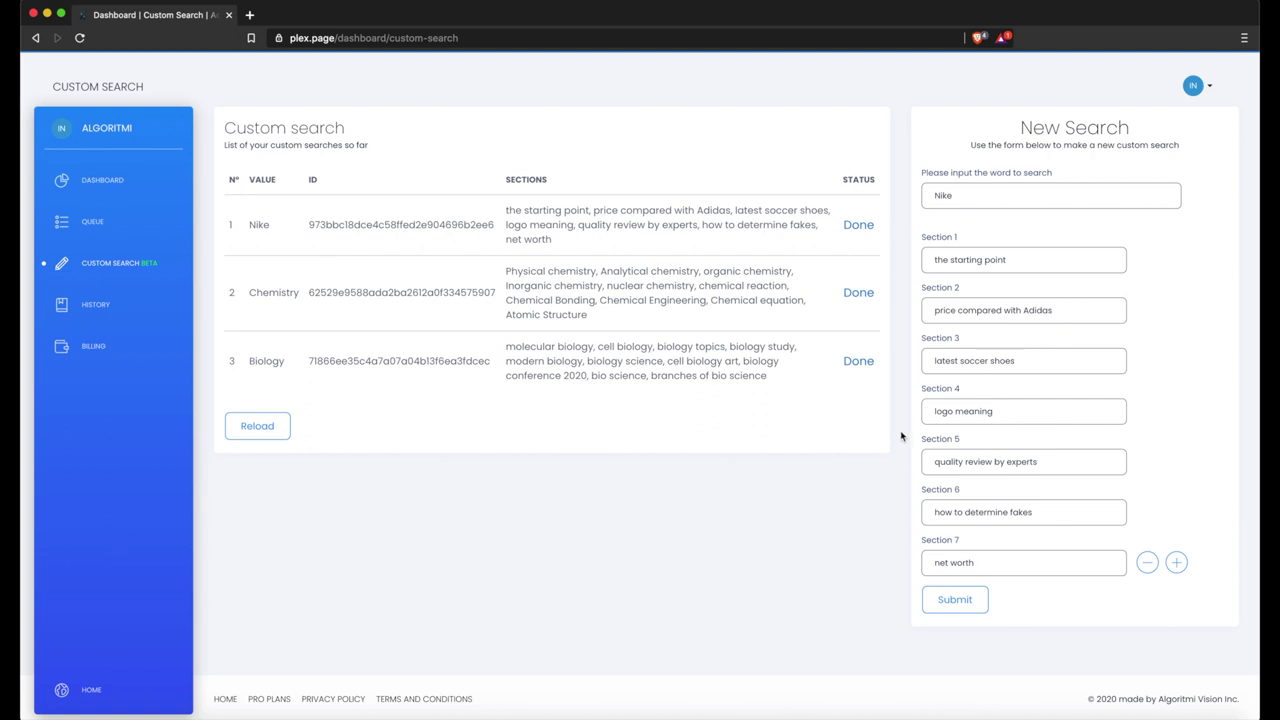
pyautogui.click(861, 227)
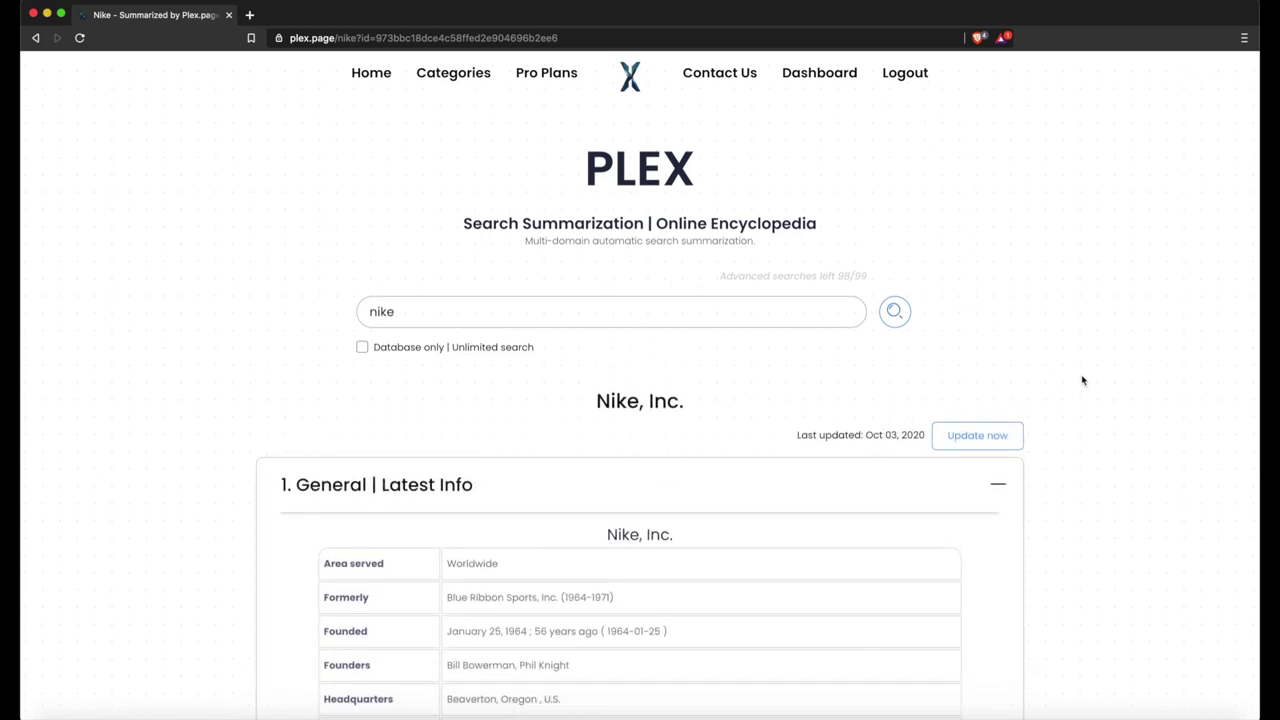
pyautogui.scroll(-5, 1082, 380)
pyautogui.scroll(-2, 1082, 380)
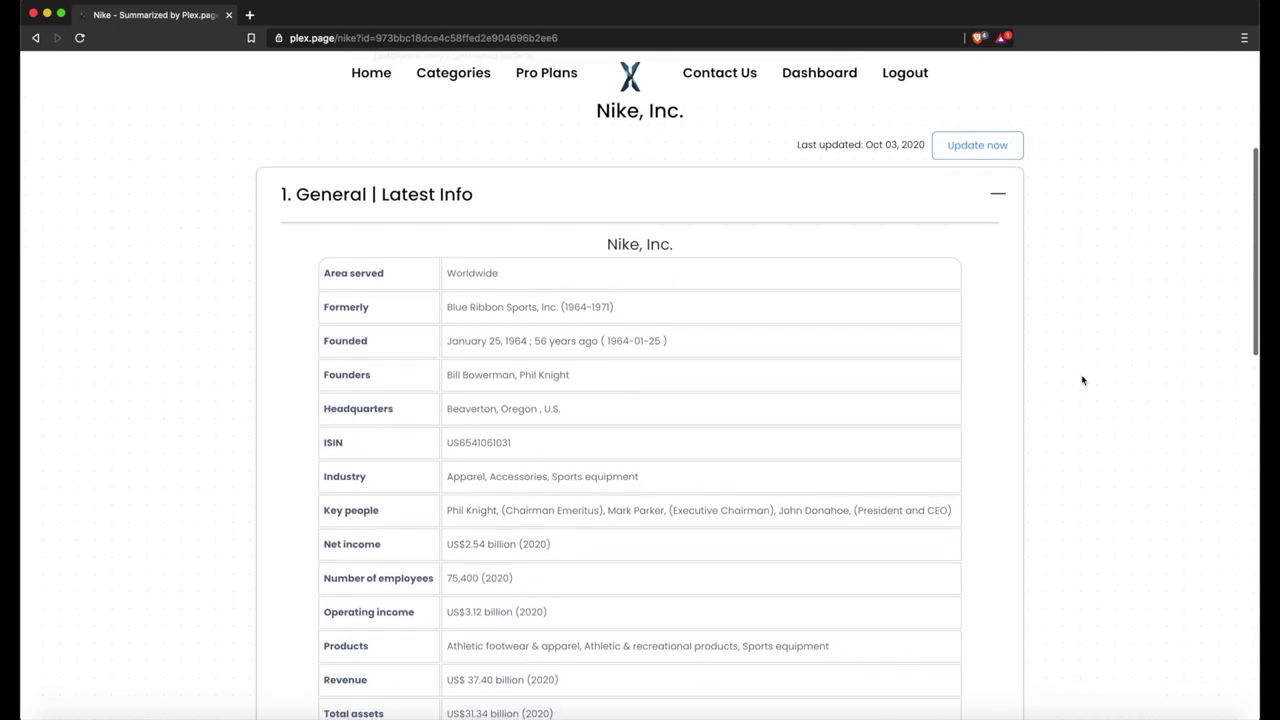
pyautogui.scroll(-4, 1082, 380)
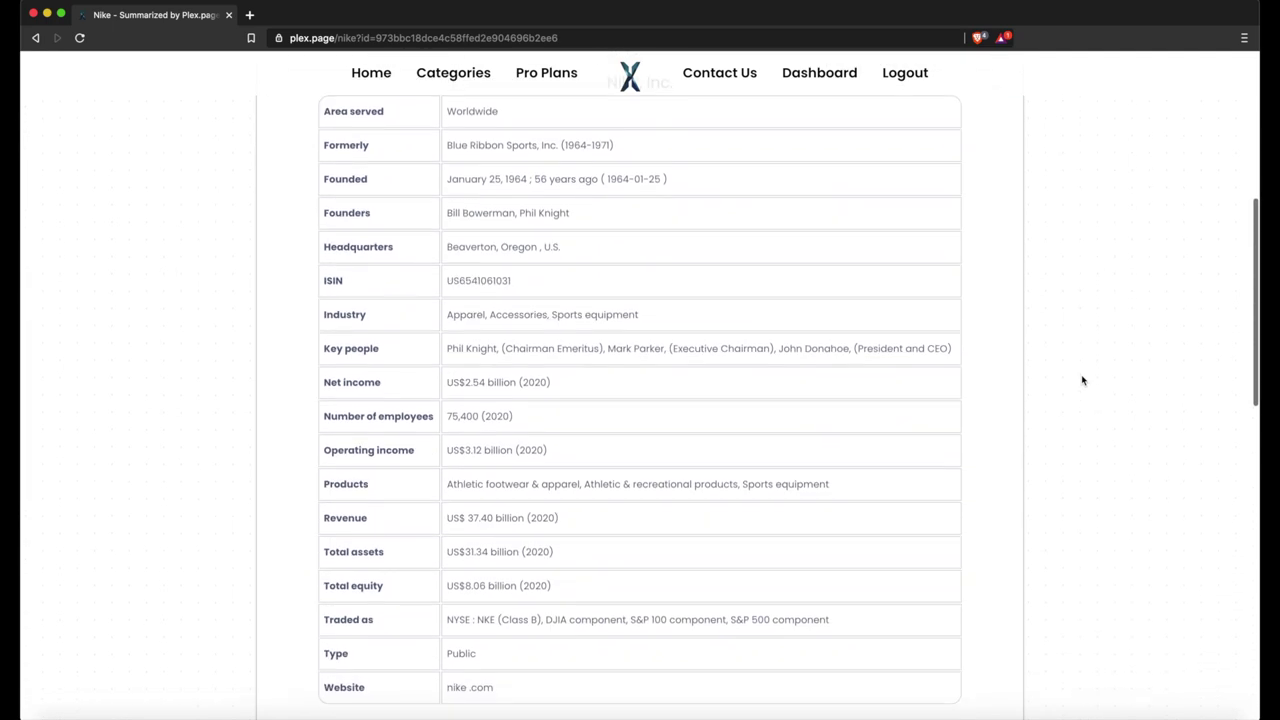
pyautogui.scroll(-9, 1082, 380)
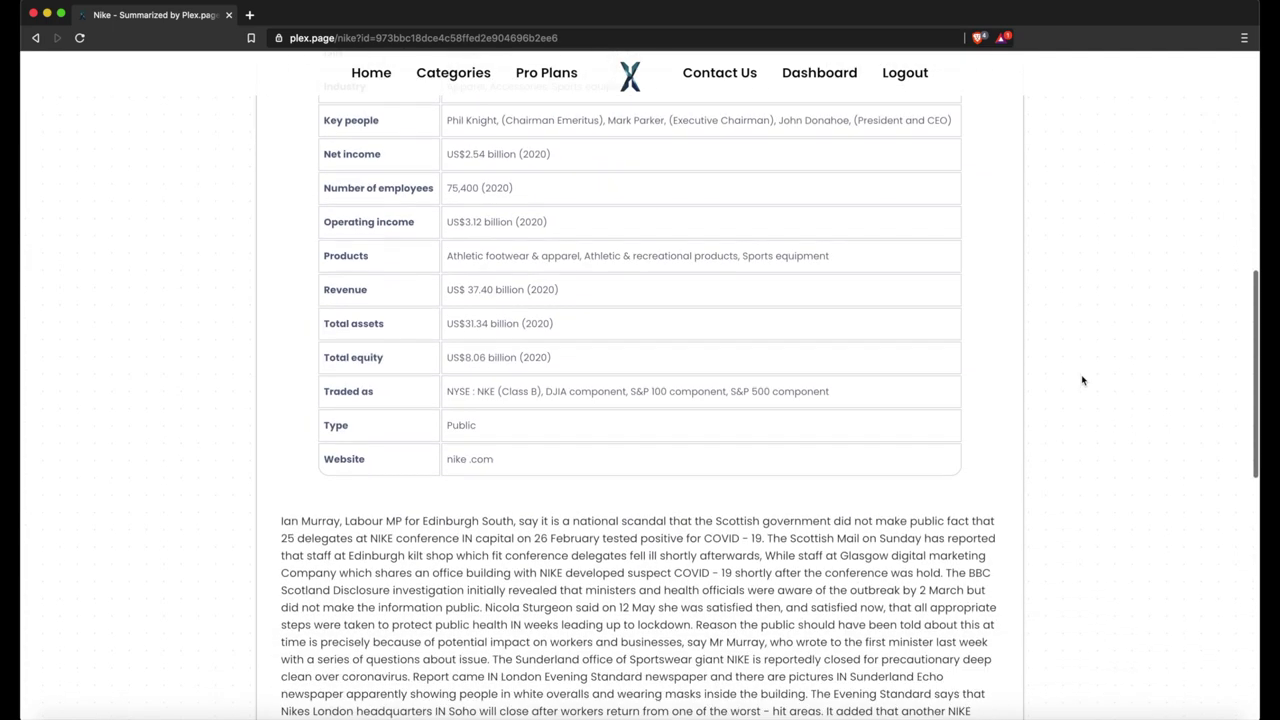
pyautogui.scroll(-7, 1082, 380)
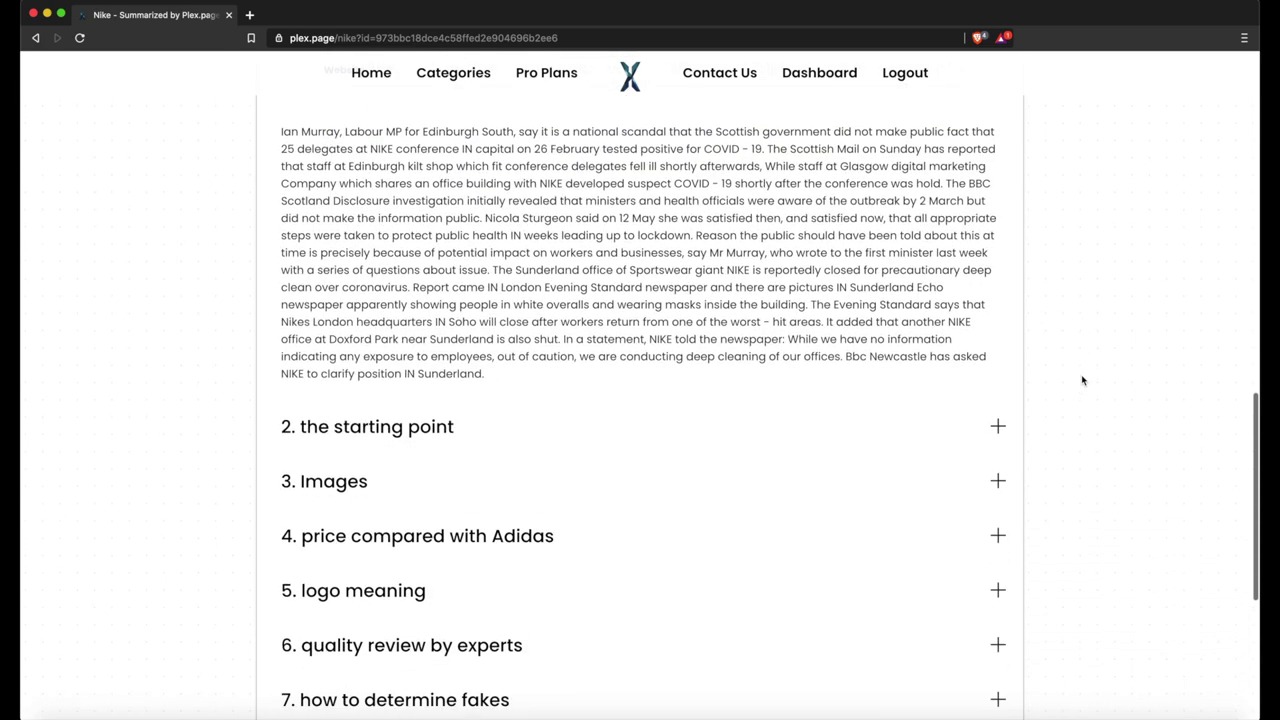
pyautogui.scroll(-2, 1082, 380)
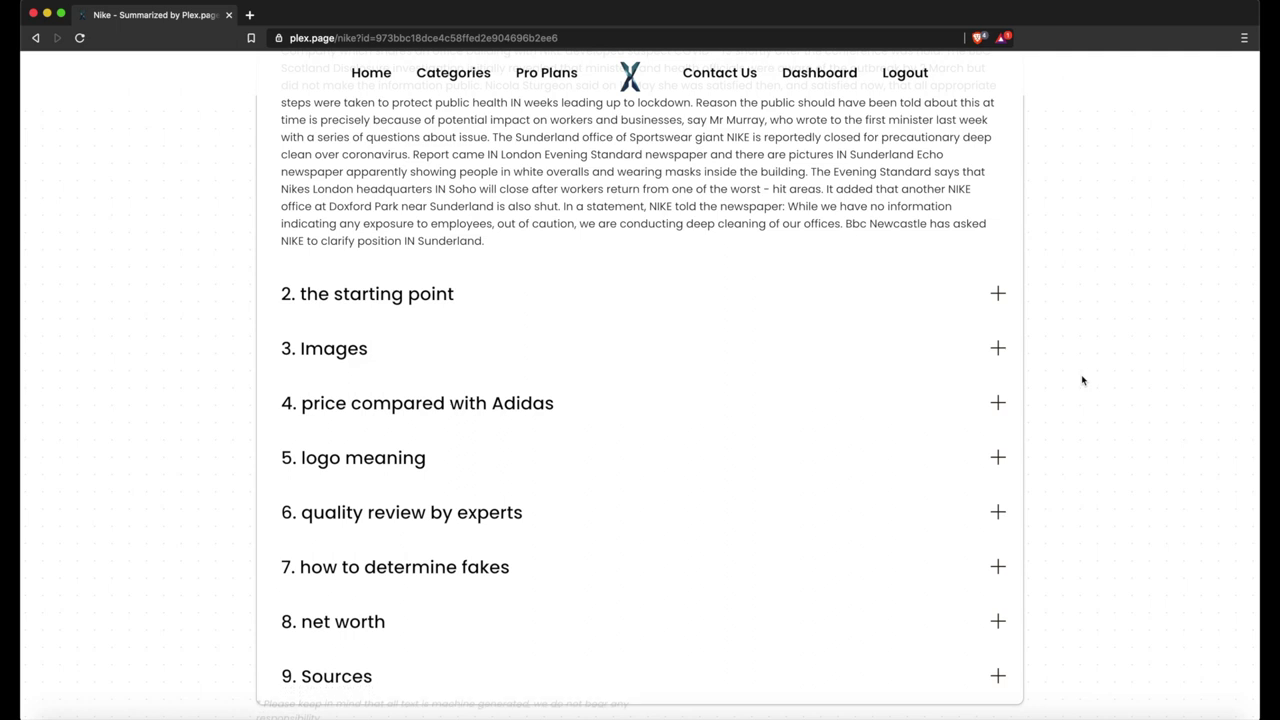
pyautogui.scroll(-1, 1082, 380)
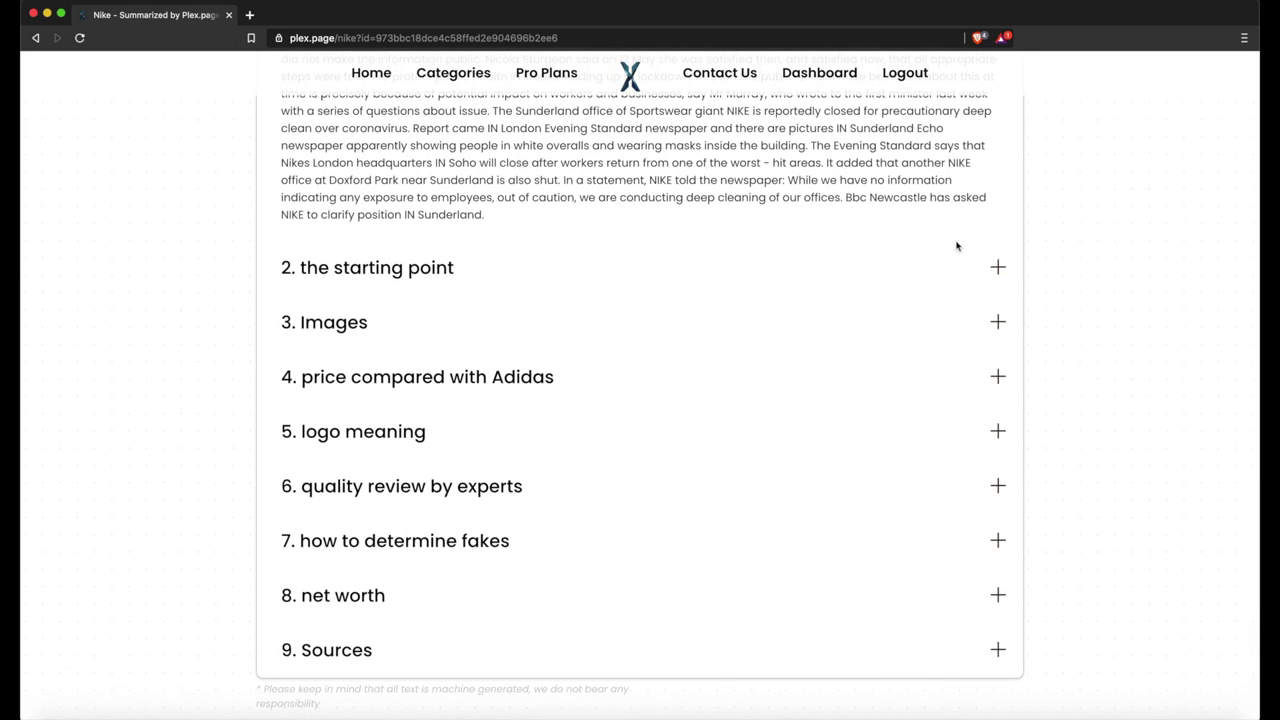
pyautogui.click(986, 272)
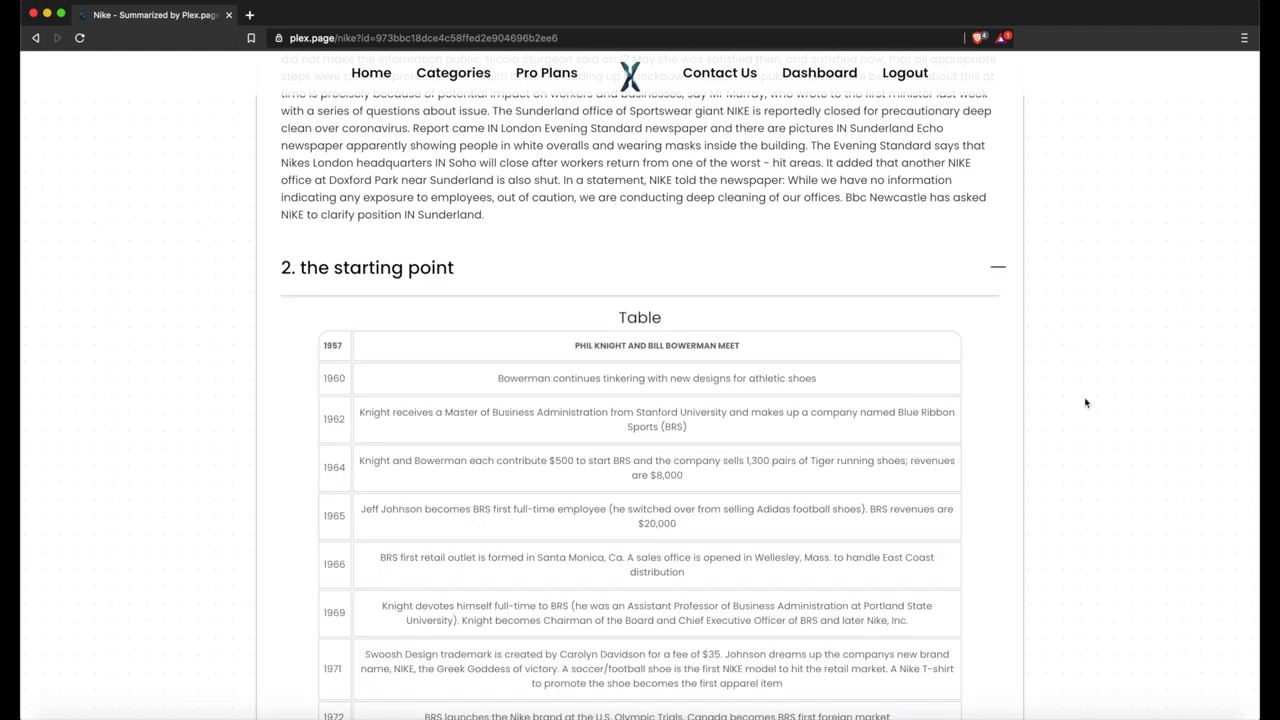
pyautogui.scroll(-1, 1086, 403)
pyautogui.scroll(-5, 1086, 403)
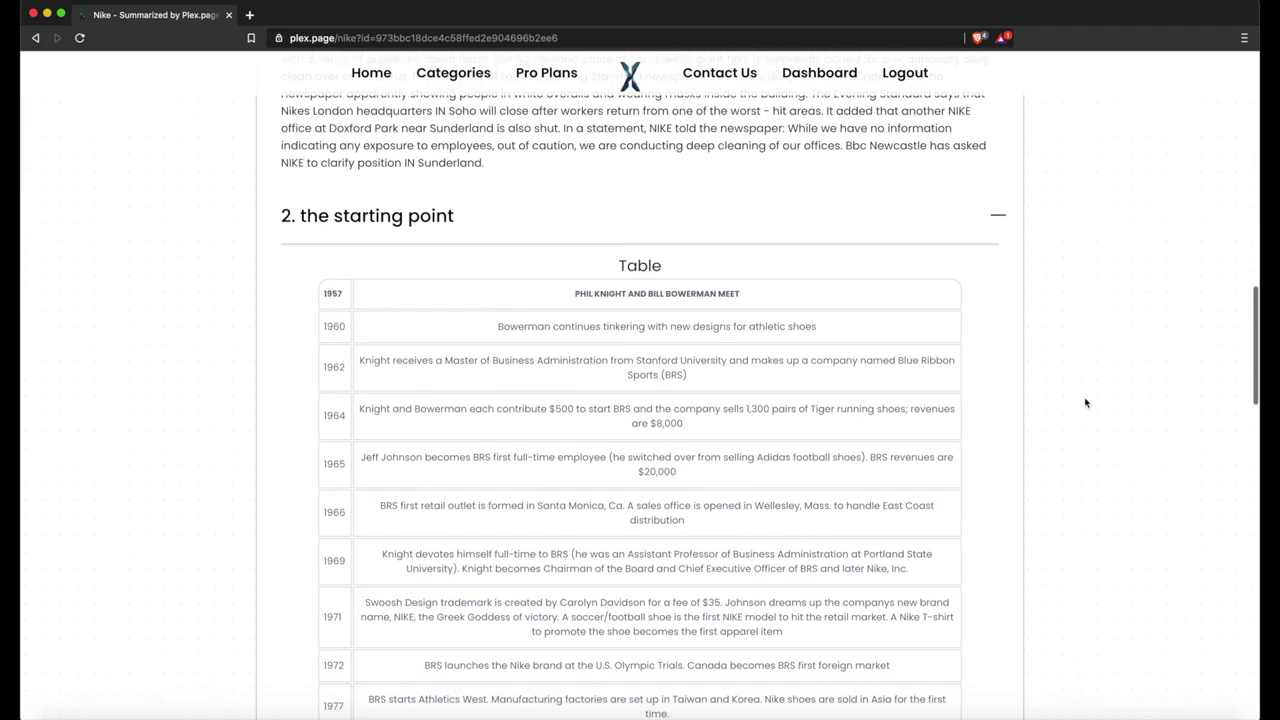
pyautogui.scroll(-12, 1086, 403)
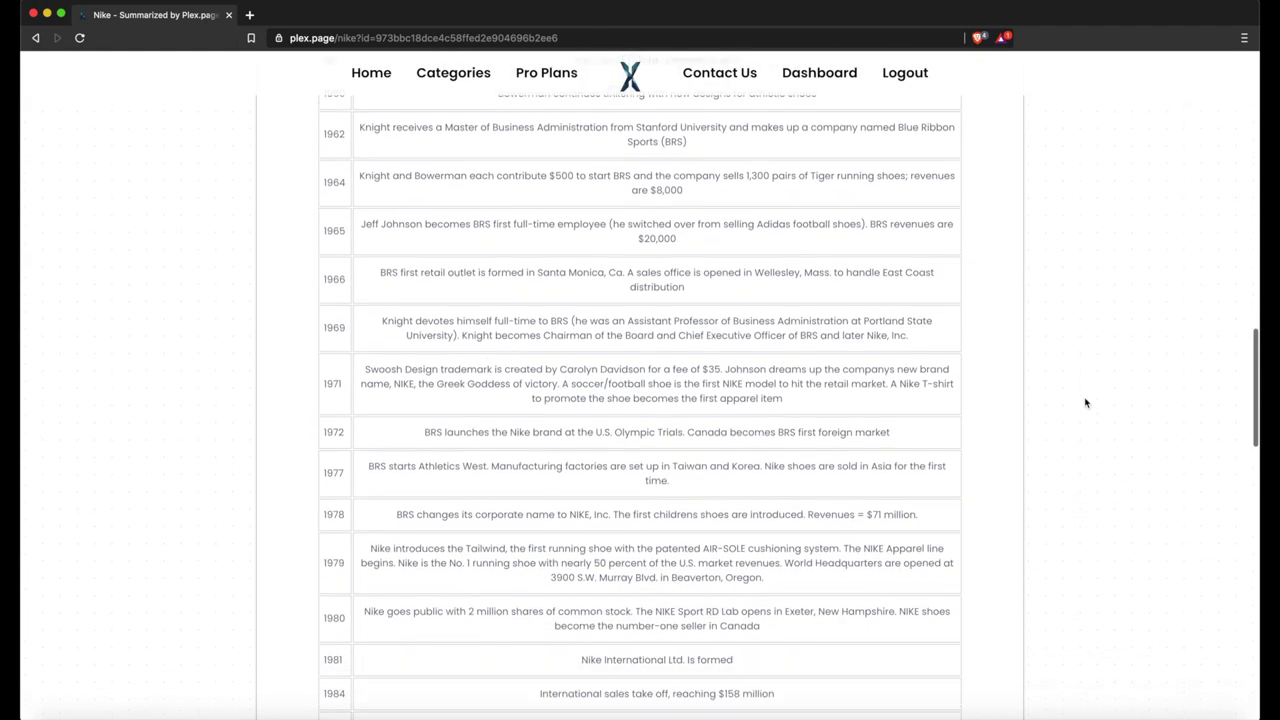
pyautogui.scroll(-13, 1086, 403)
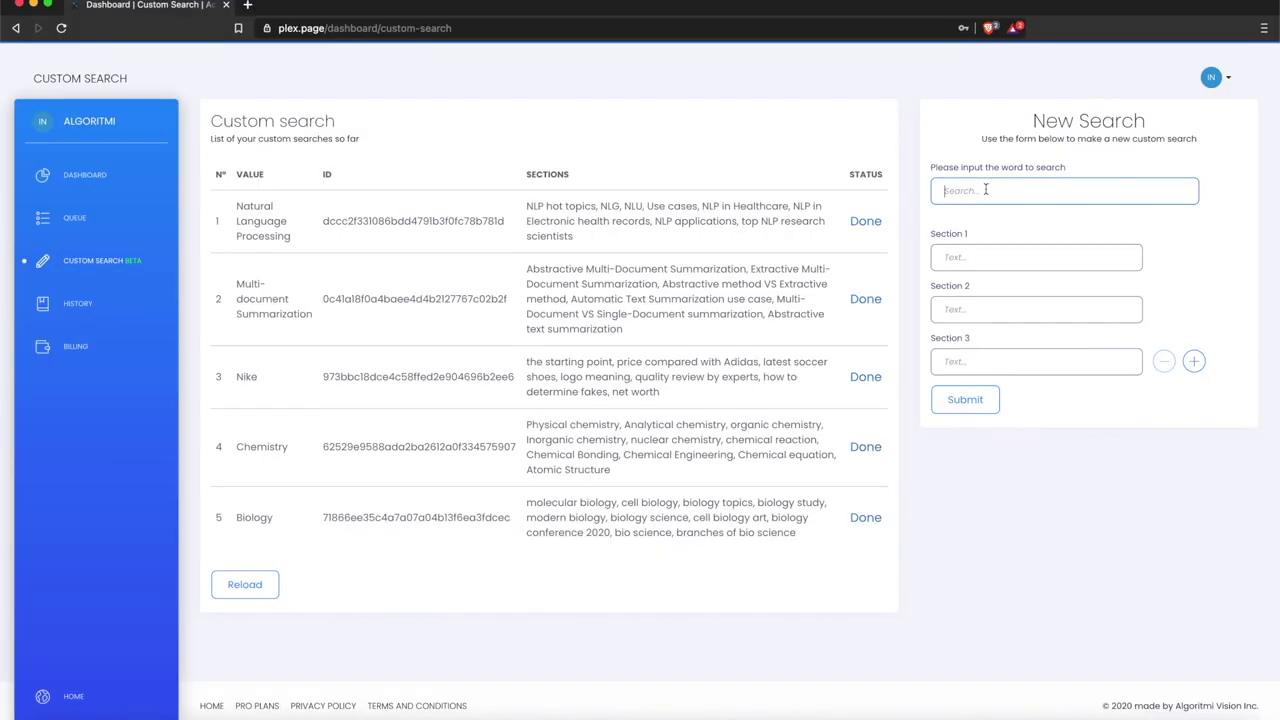
# Step: Search '2020 California Proposition 25' with sections What is Proposition 25, Did it pass, Why did it fail
pyautogui.write('2020 Cal')
pyautogui.write('ifornia Proposition 25')
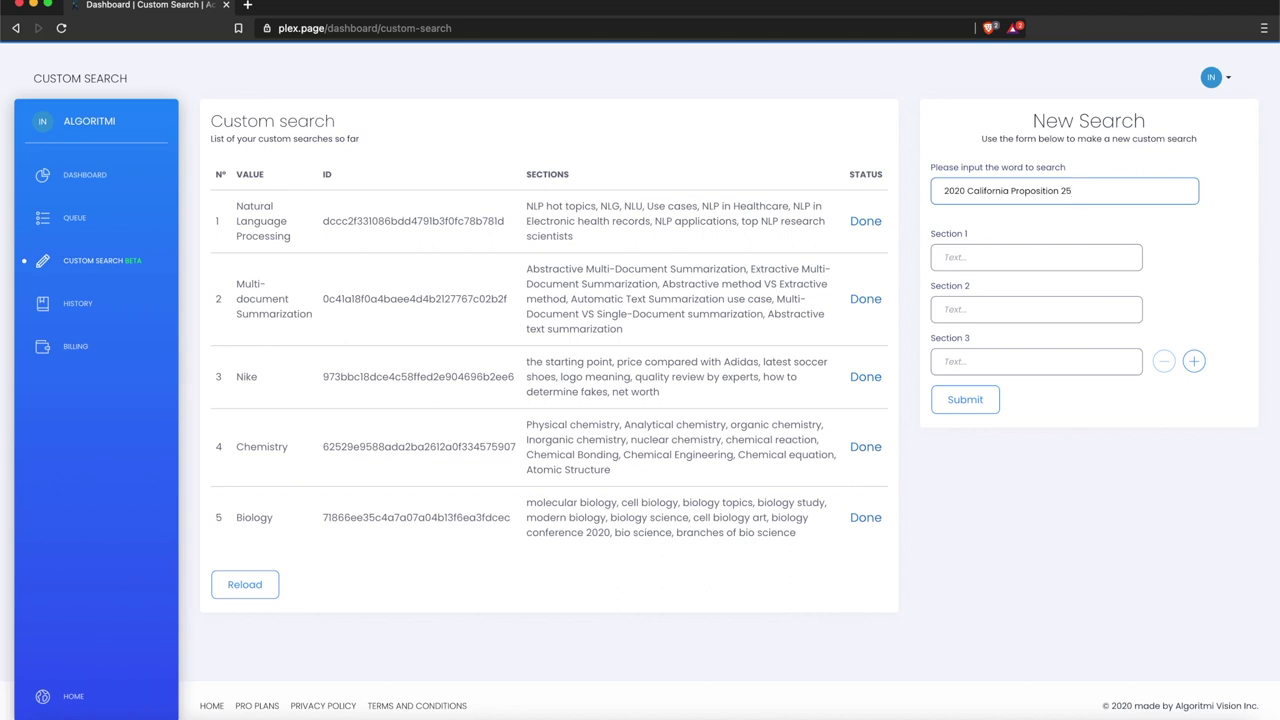
pyautogui.click(1005, 257)
pyautogui.write('What is Proposit')
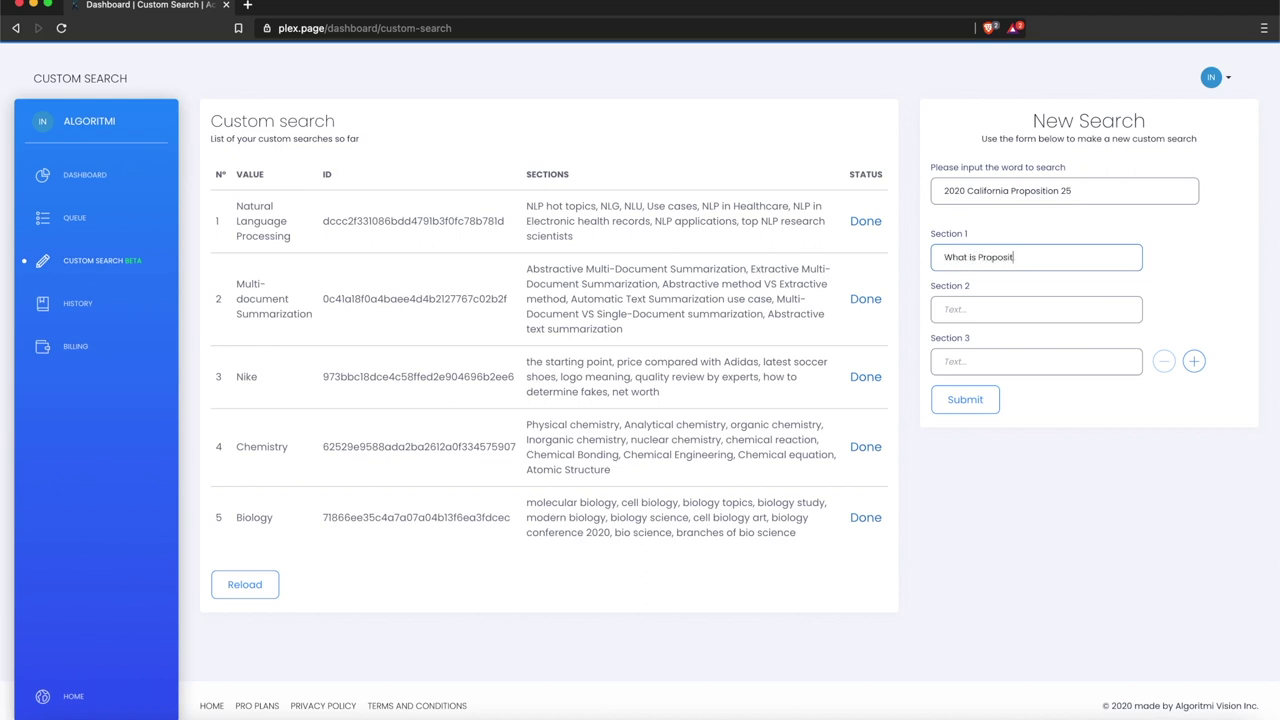
pyautogui.write('ion 25')
pyautogui.click(980, 309)
pyautogui.write('Did it po')
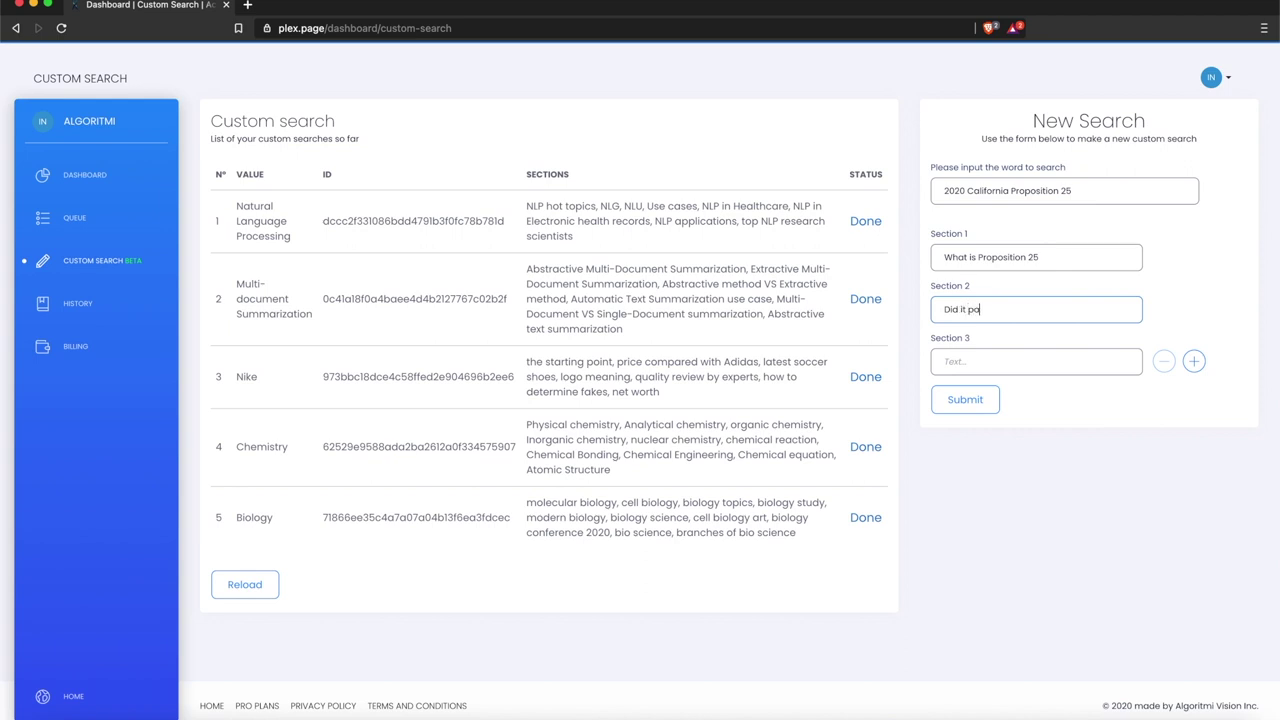
pyautogui.click(965, 360)
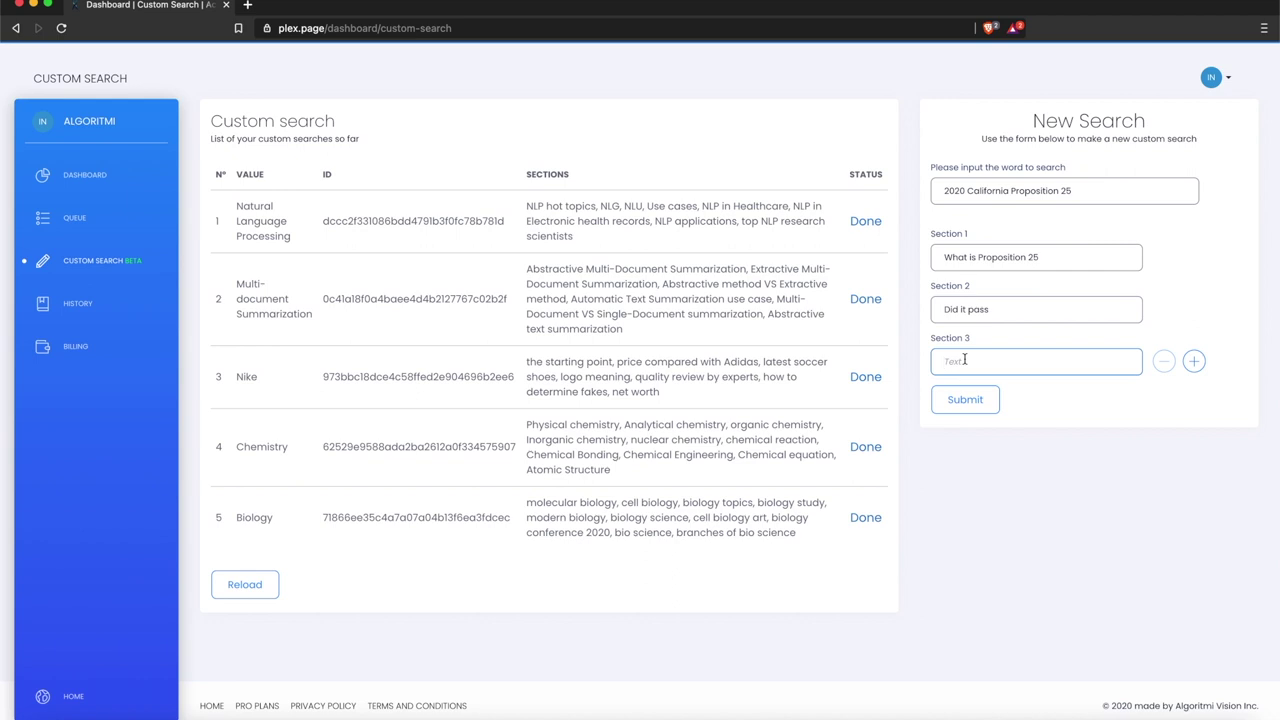
pyautogui.write('Why did it fail')
# Step: Add a fourth section, submit and confirm the Proposition 25 search, and open its summary
pyautogui.click(1195, 364)
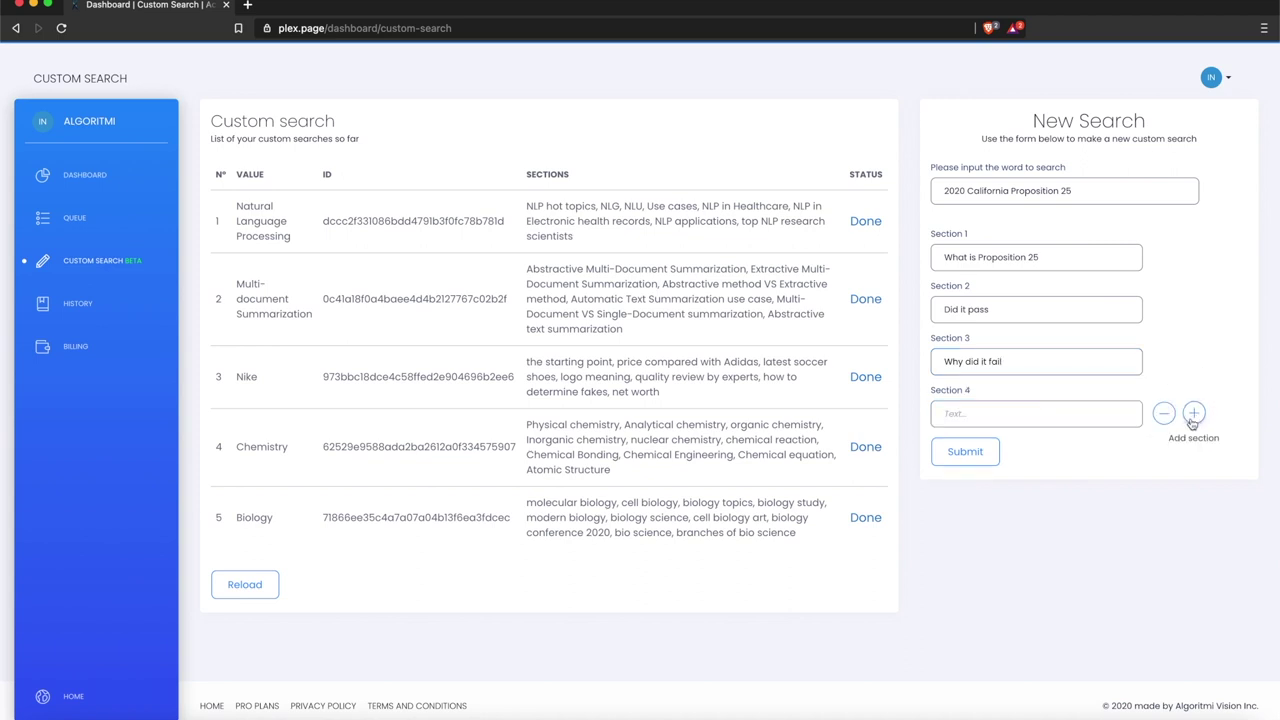
pyautogui.click(972, 455)
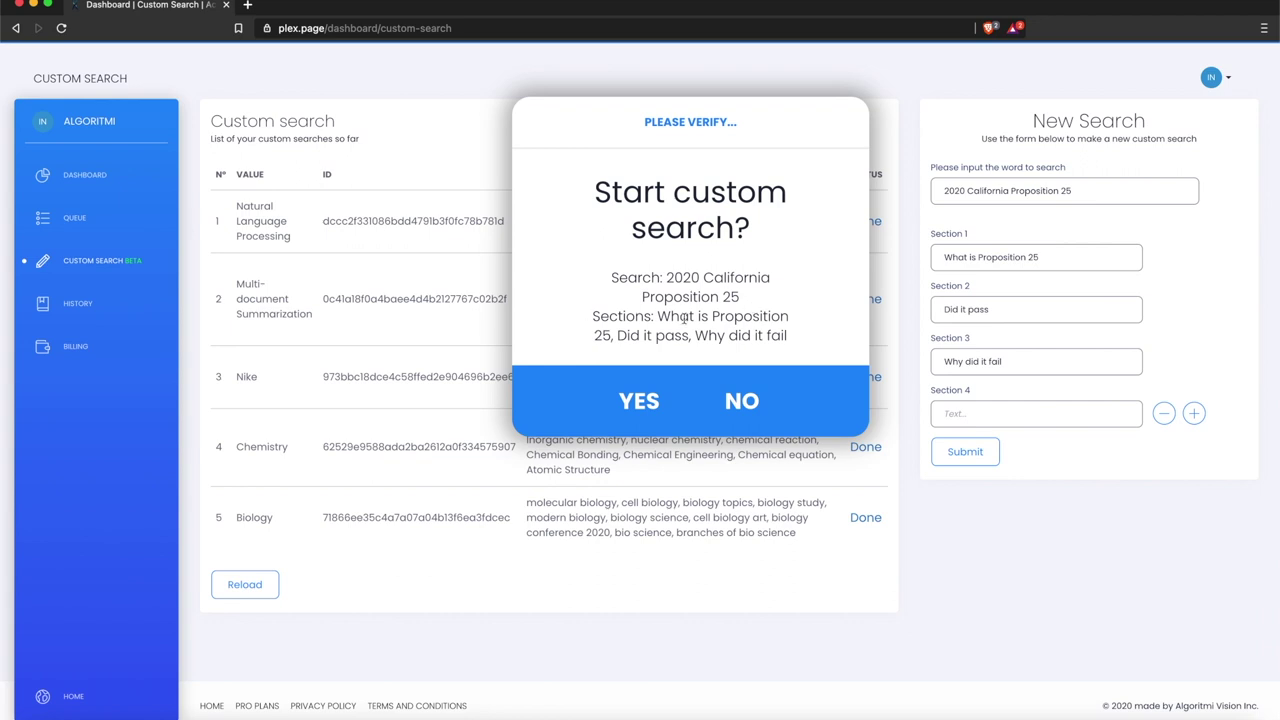
pyautogui.click(619, 373)
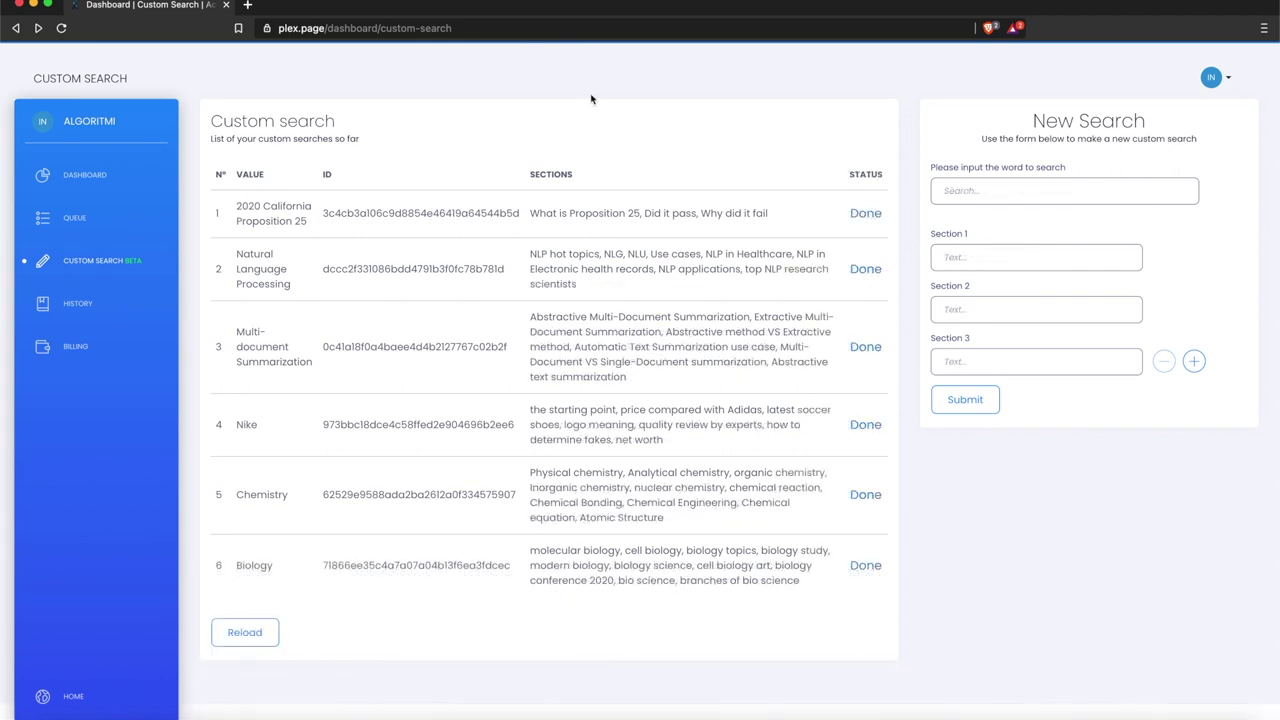
pyautogui.click(860, 216)
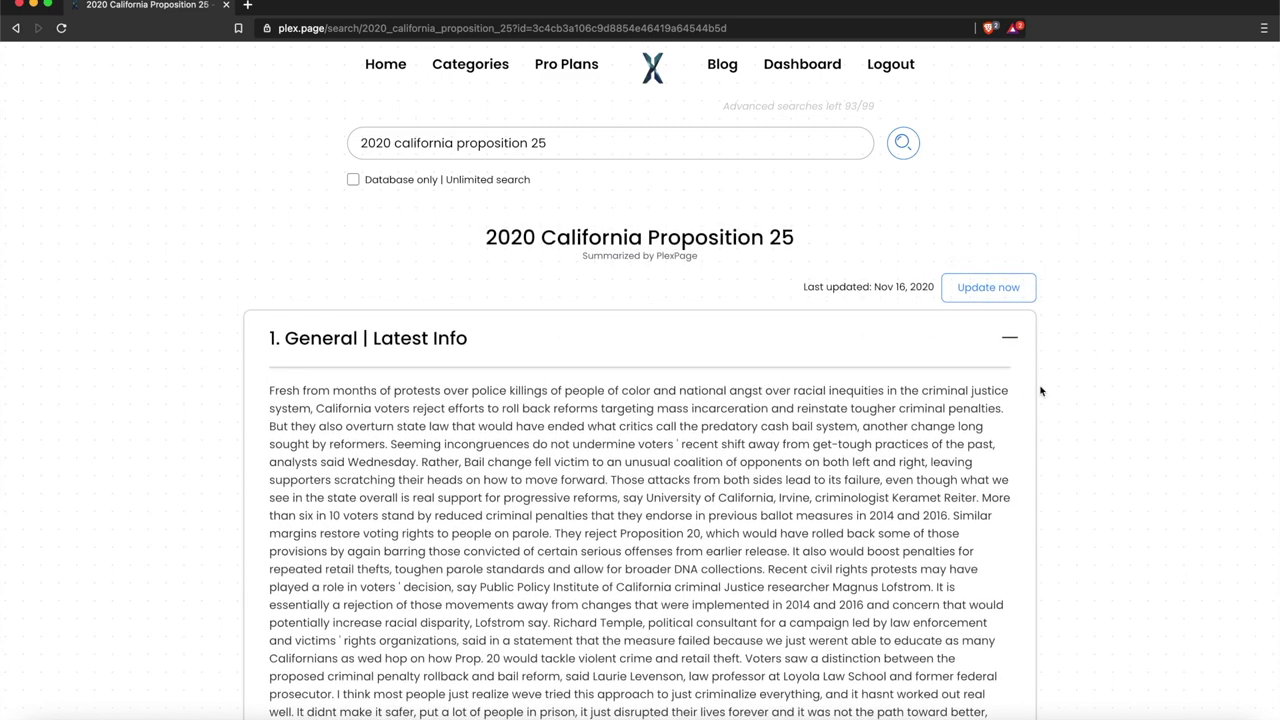
# Step: Expand the 'What is Proposition 25' and 'Did it pass' sections of the Proposition 25 summary
pyautogui.scroll(-2, 1040, 391)
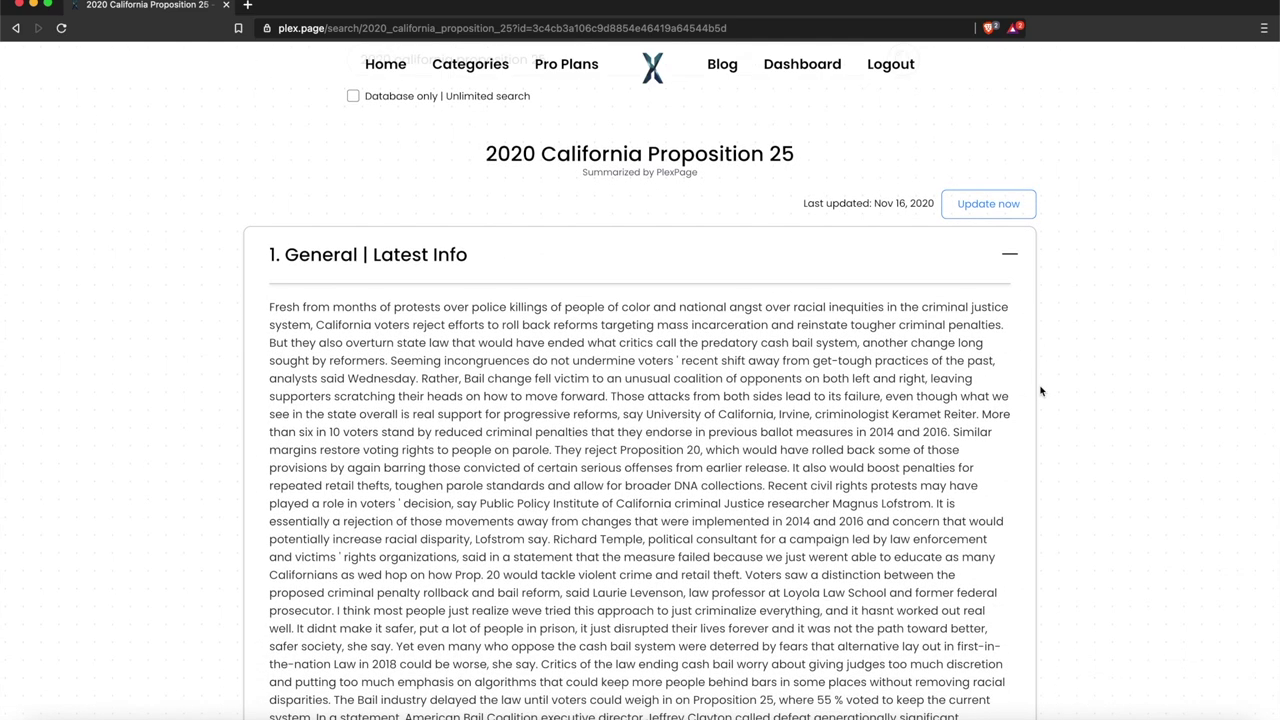
pyautogui.scroll(-1, 1040, 391)
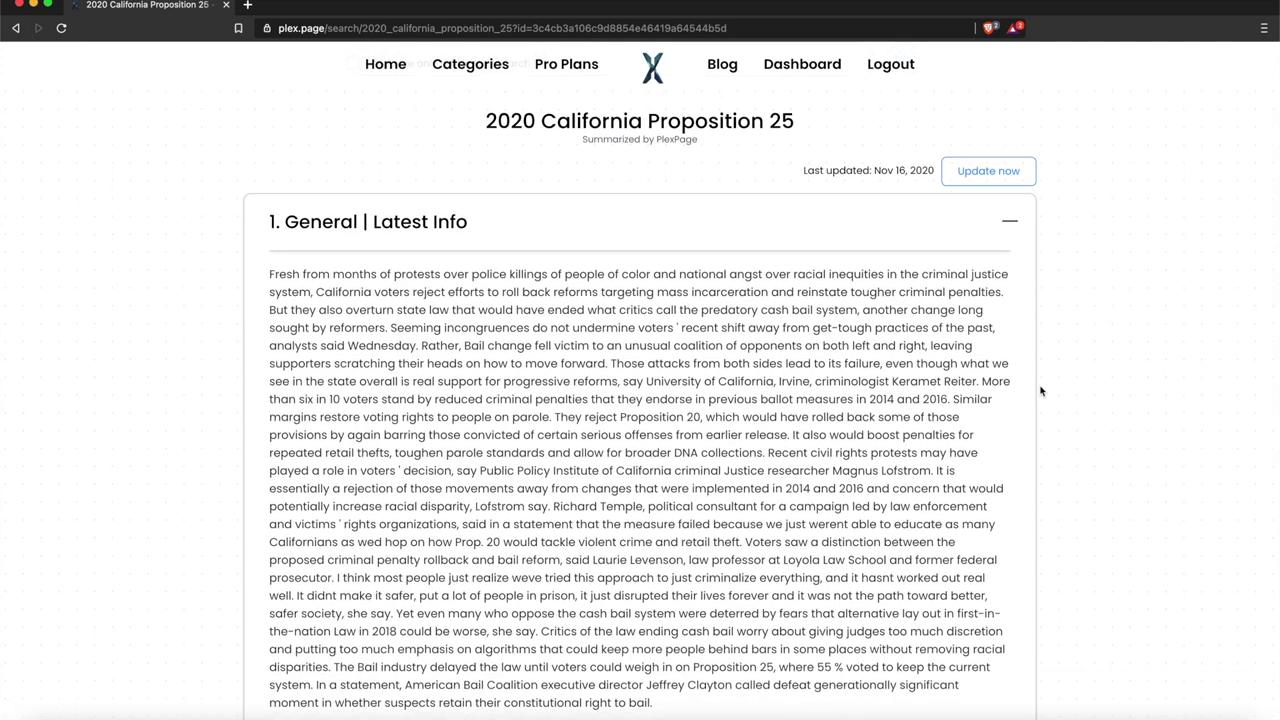
pyautogui.scroll(-2, 1040, 391)
pyautogui.scroll(-1, 1040, 391)
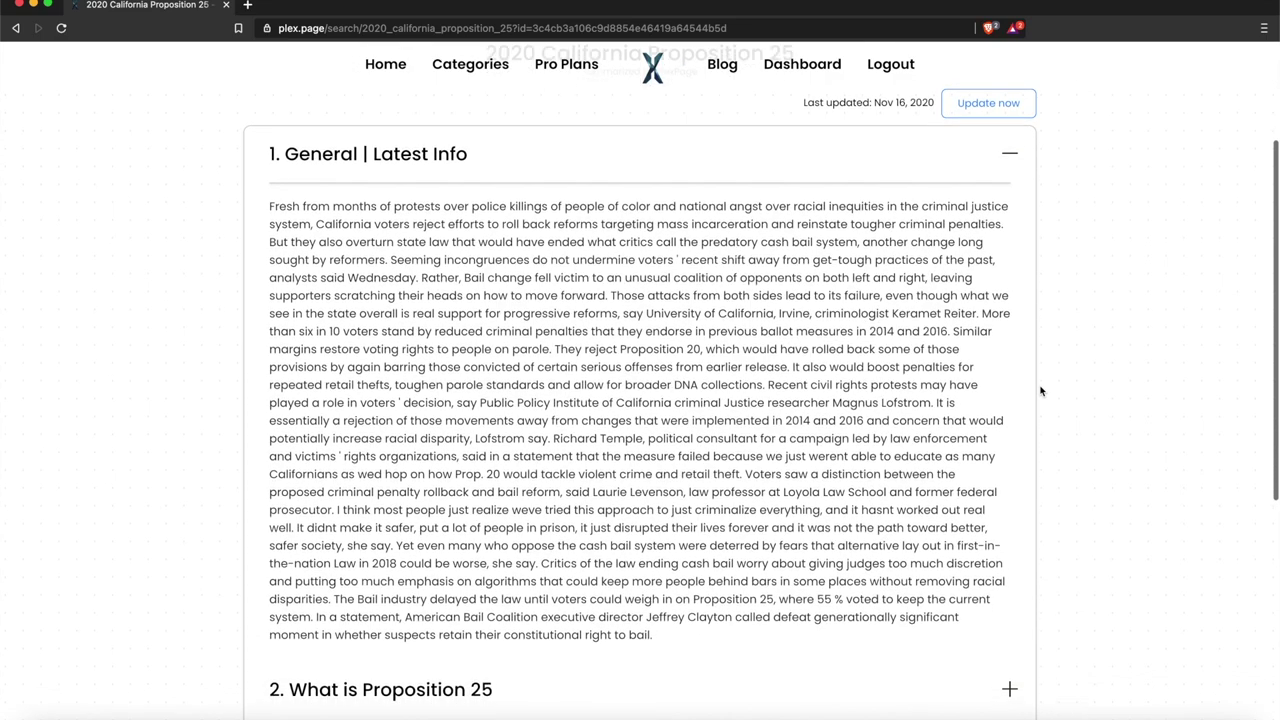
pyautogui.scroll(-4, 1040, 391)
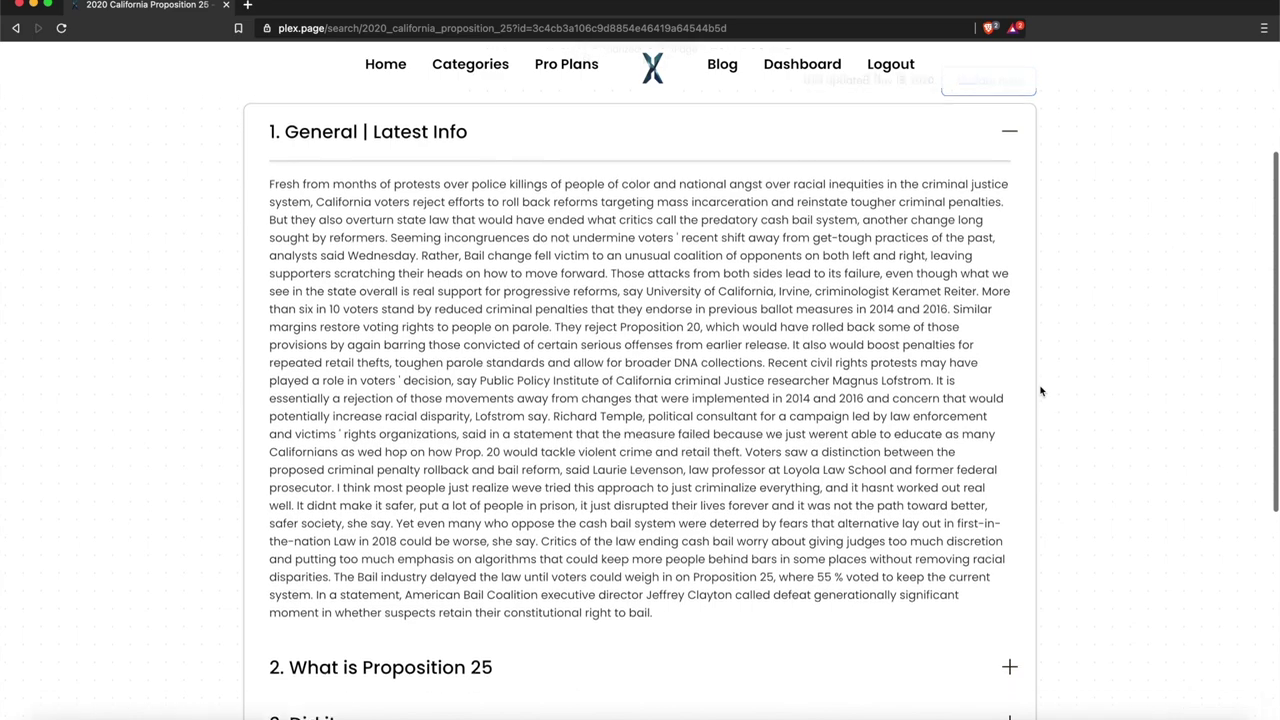
pyautogui.scroll(-2, 1066, 397)
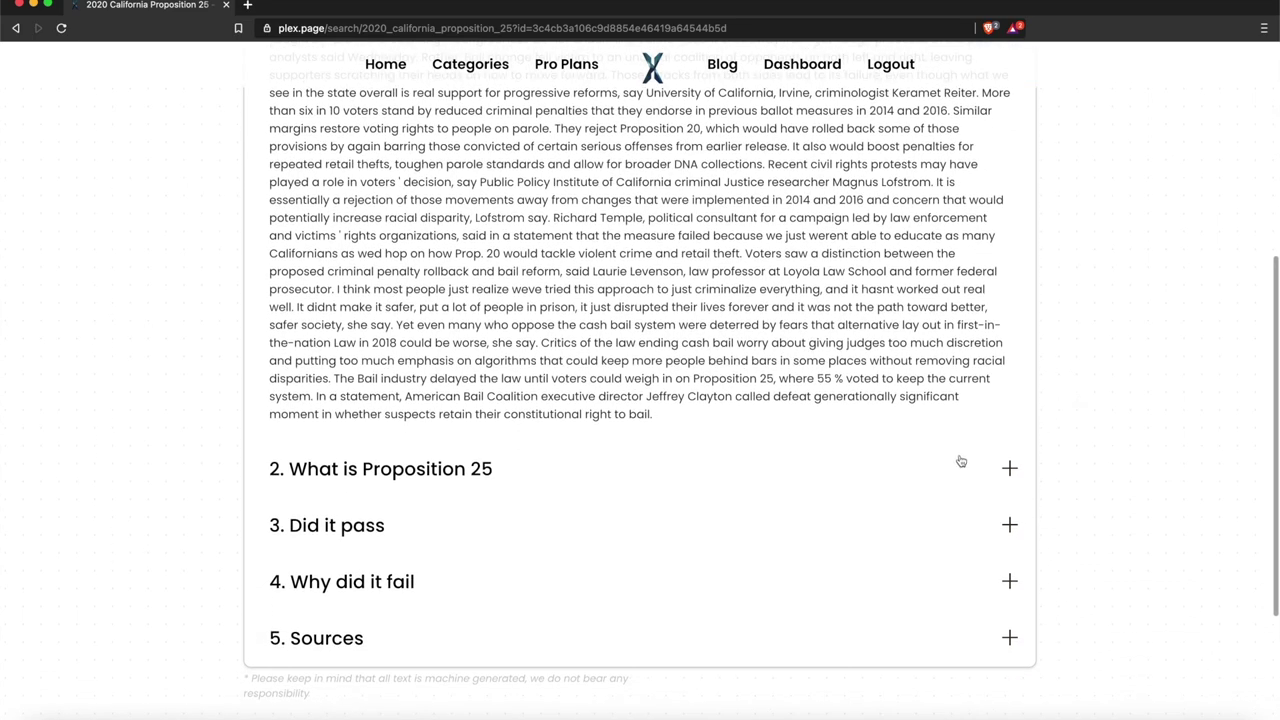
pyautogui.click(948, 466)
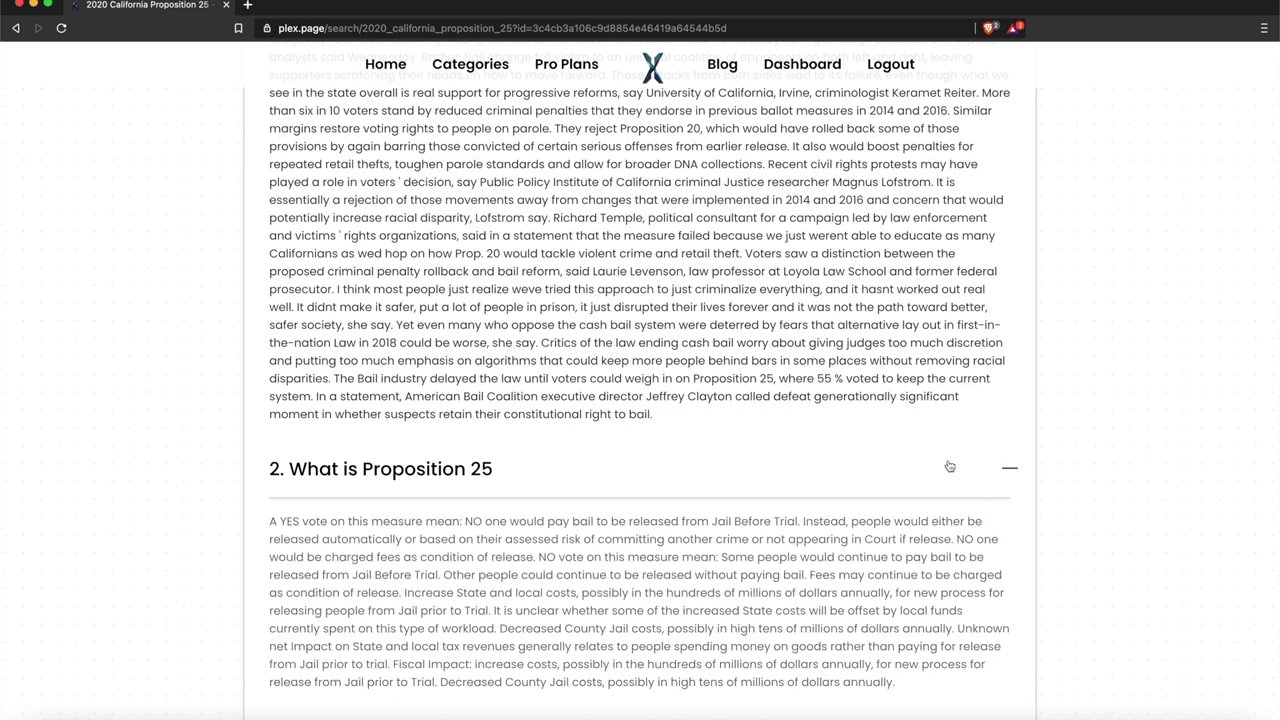
pyautogui.scroll(-3, 948, 466)
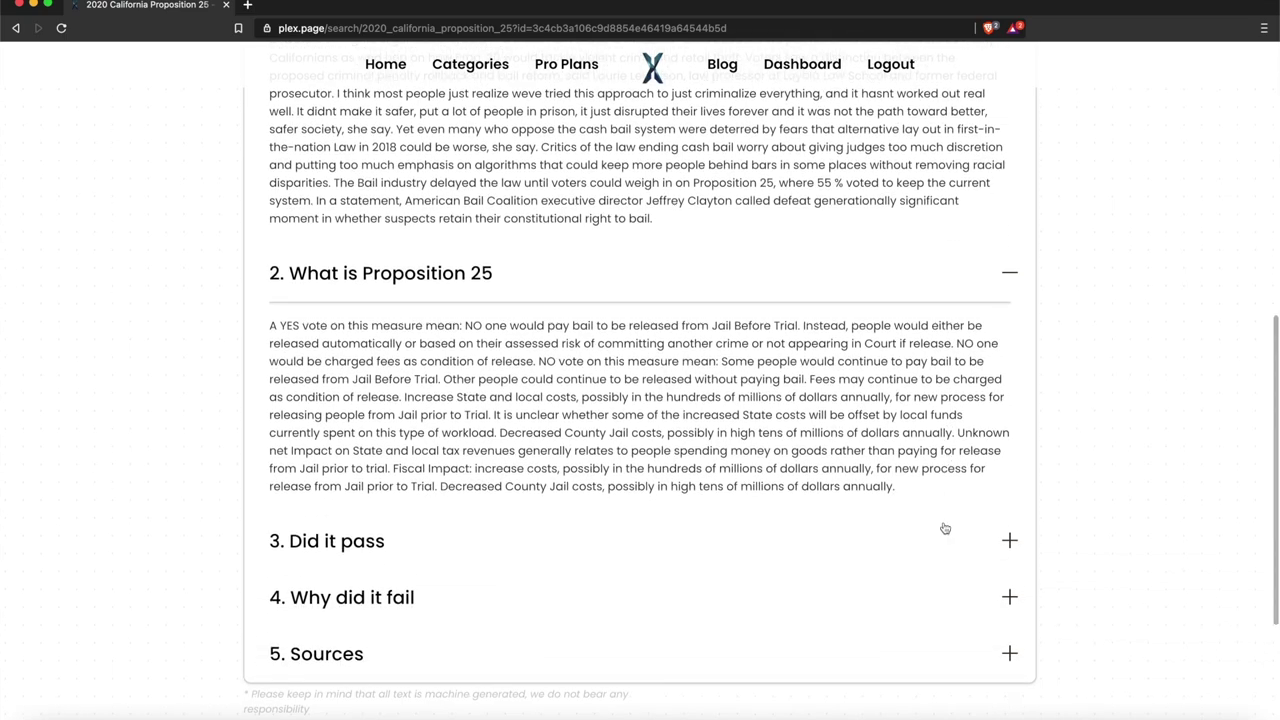
pyautogui.click(943, 529)
pyautogui.scroll(-3, 943, 529)
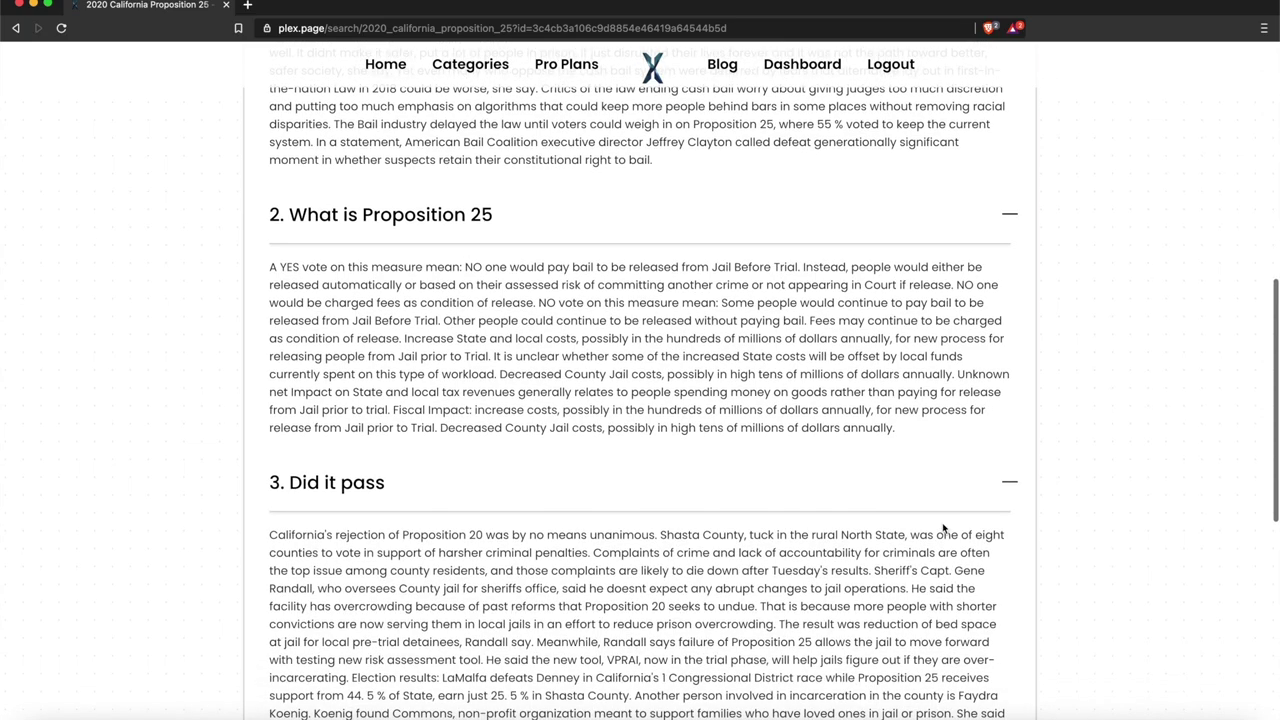